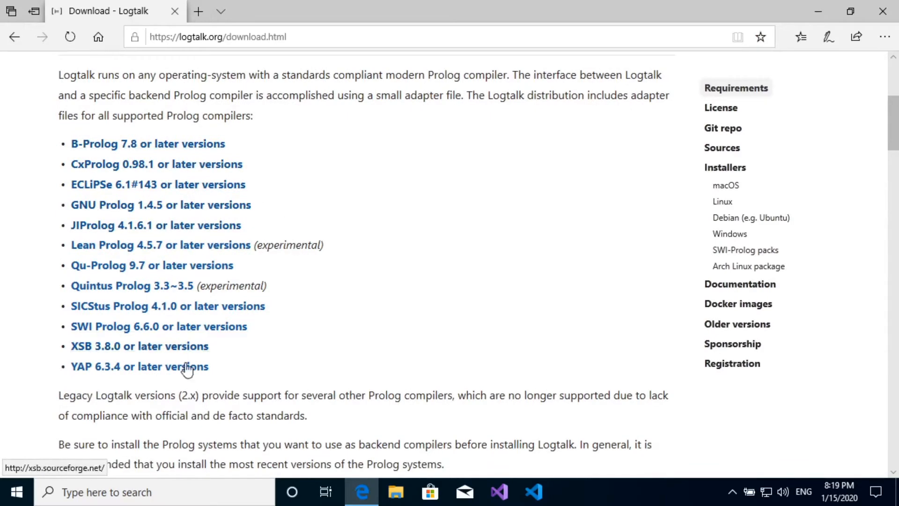
# Open the SWI-Prolog site from the Logtalk requirements list in a new tab and go to its stable release downloads.
pyautogui.rightClick(214, 331)
pyautogui.click(248, 124)
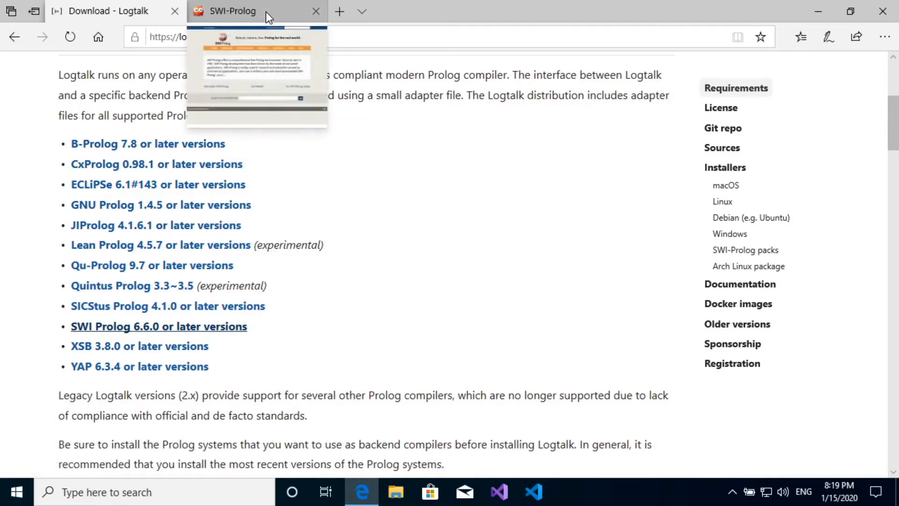
pyautogui.click(265, 12)
pyautogui.moveTo(265, 189)
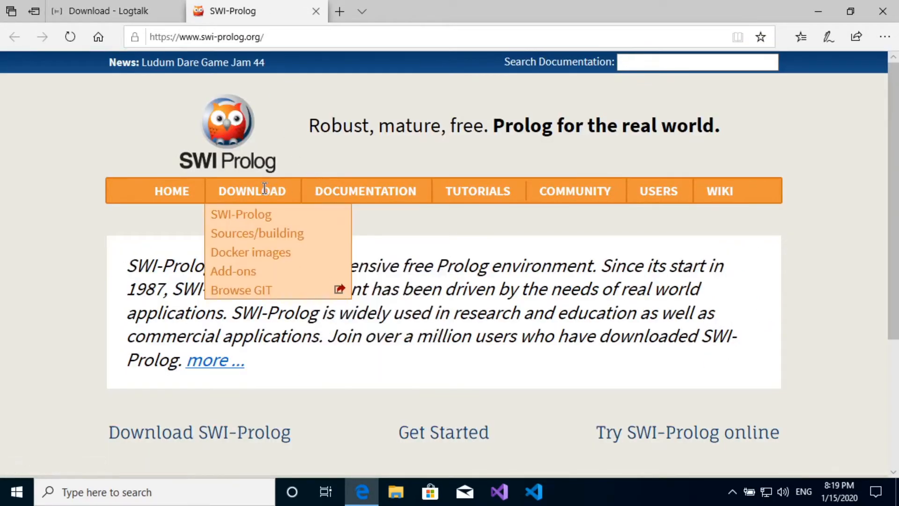
pyautogui.click(260, 217)
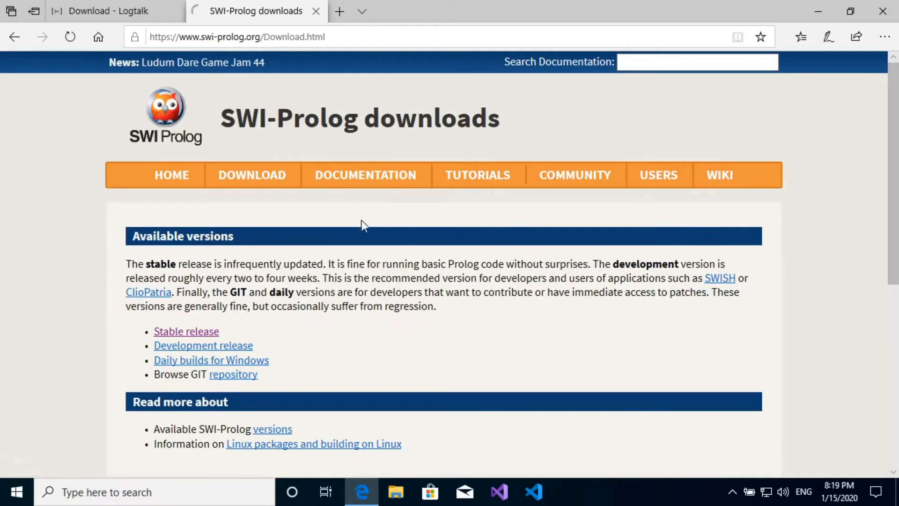
pyautogui.click(205, 333)
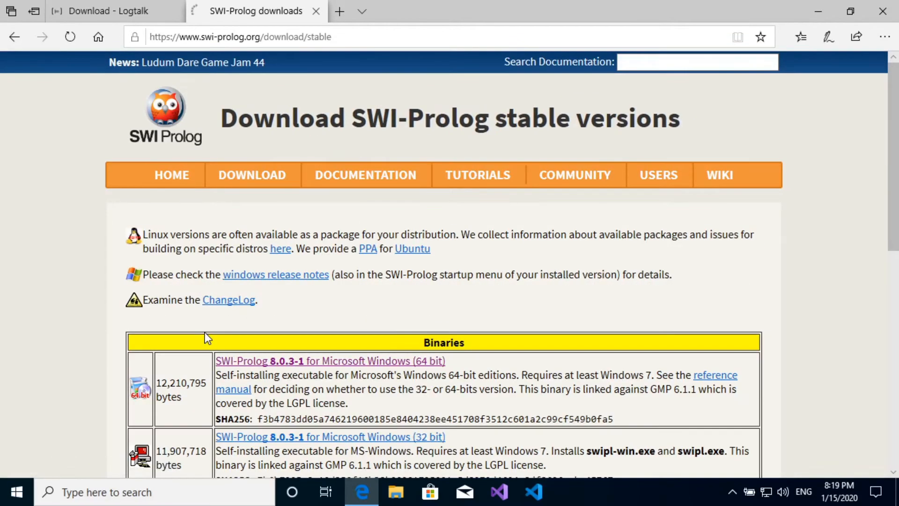
# Download and run the 64-bit Windows installer swipl-8.0.3-1.x64.exe, acknowledging the antivirus notice and allowing it to make changes.
pyautogui.scroll(-8, 367, 372)
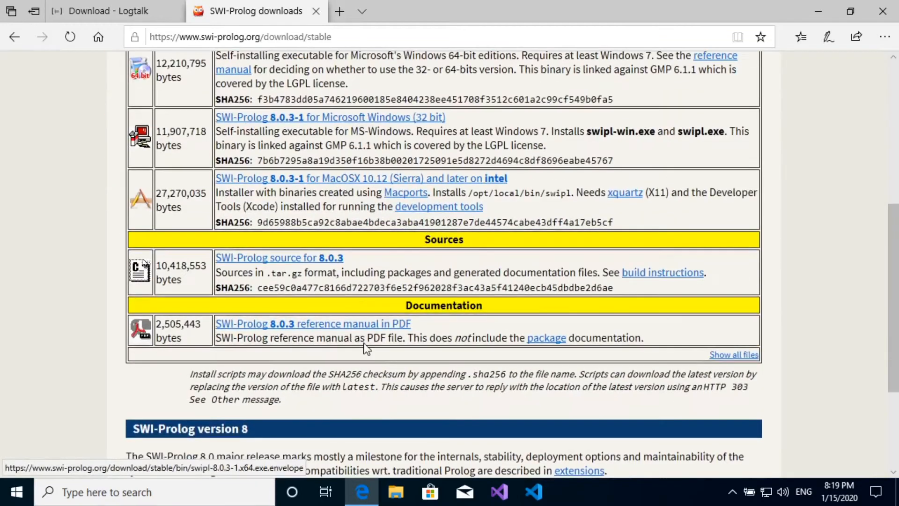
pyautogui.scroll(4, 365, 347)
pyautogui.click(381, 170)
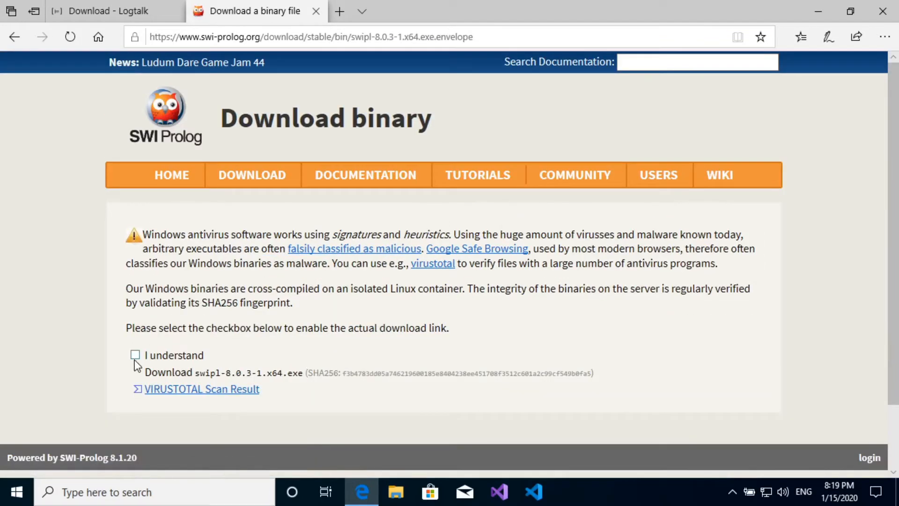
pyautogui.click(135, 355)
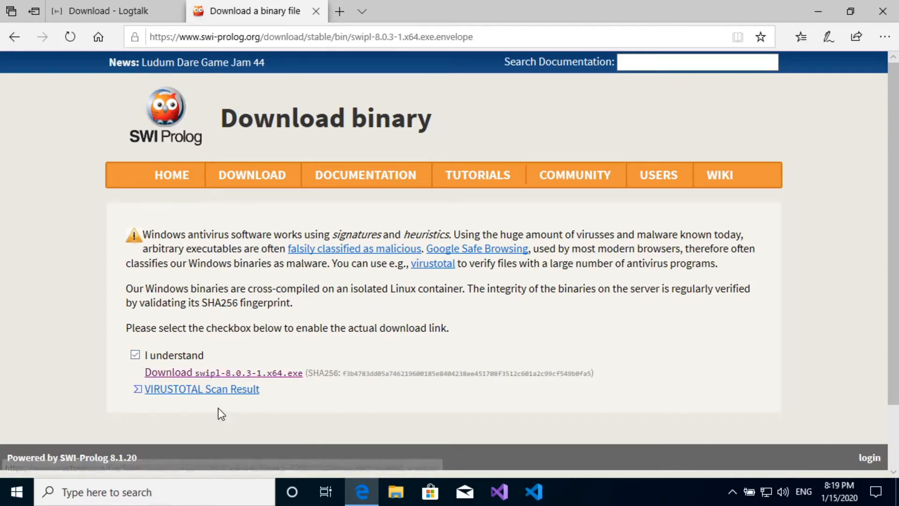
pyautogui.click(239, 375)
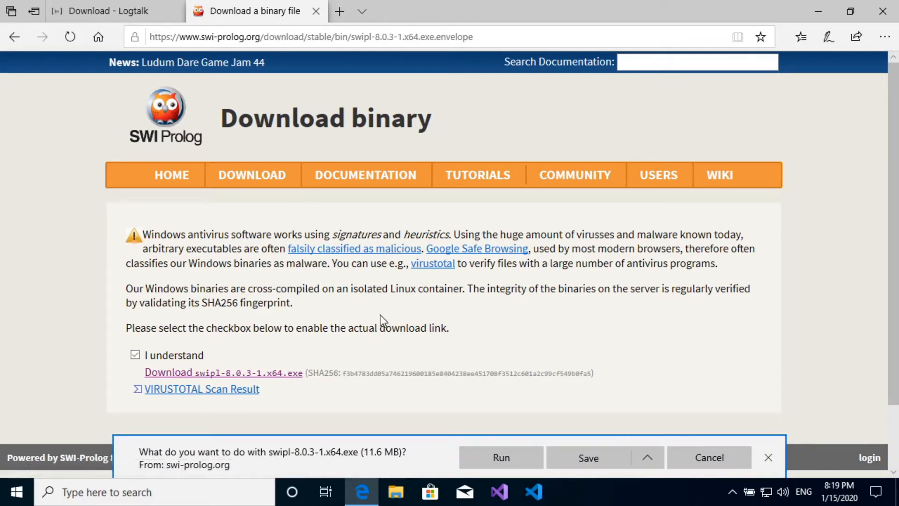
pyautogui.click(520, 455)
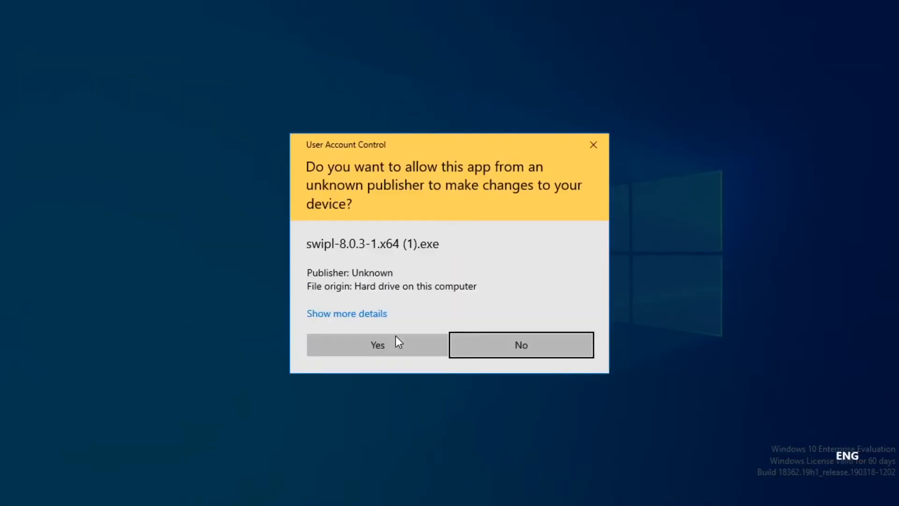
pyautogui.click(397, 347)
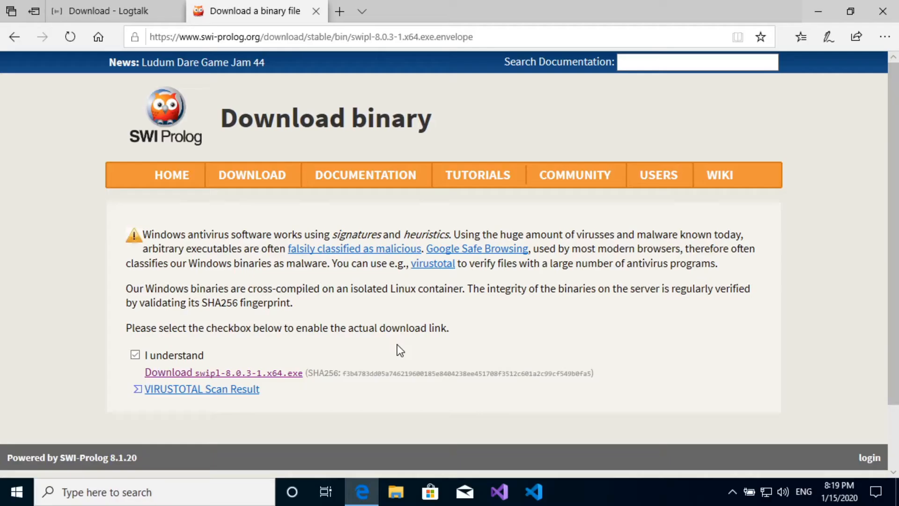
# Accept the SWI-Prolog license, and set the installer to add swipl to the system PATH for all users and create a desktop icon.
pyautogui.click(518, 358)
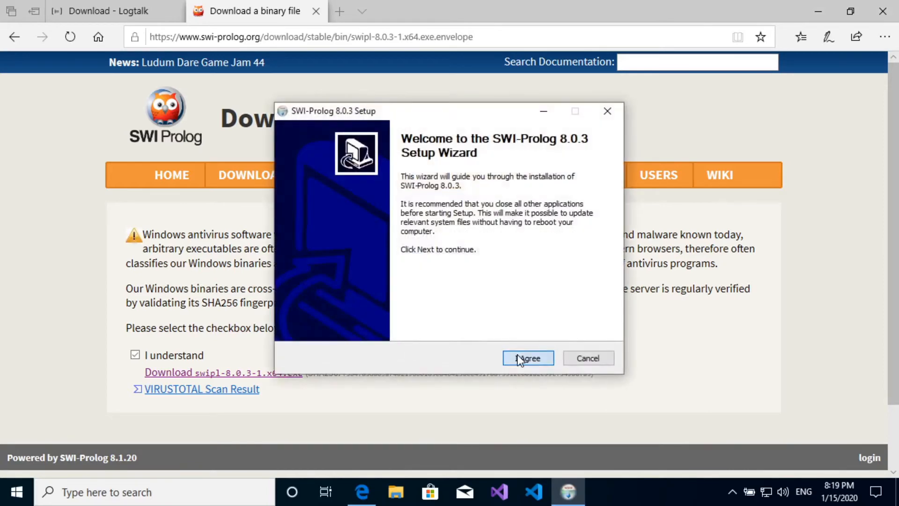
pyautogui.click(519, 359)
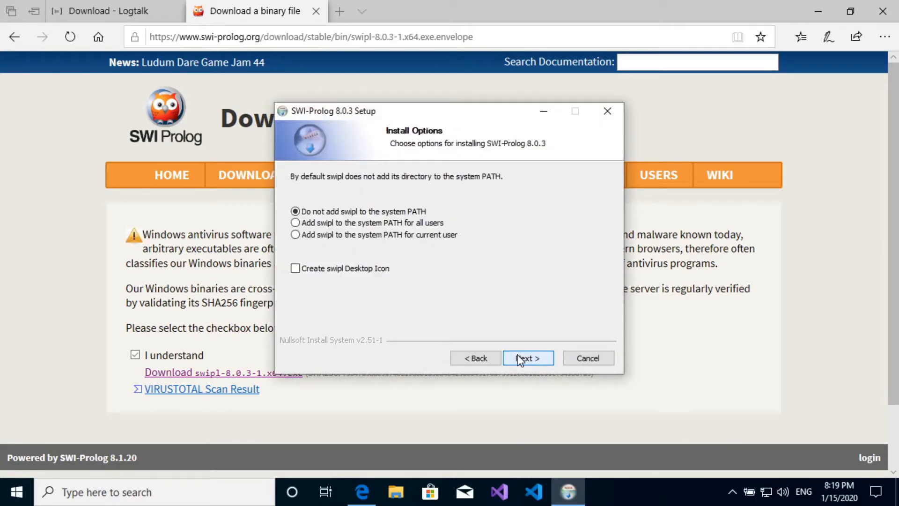
pyautogui.click(363, 223)
pyautogui.click(374, 269)
pyautogui.click(525, 358)
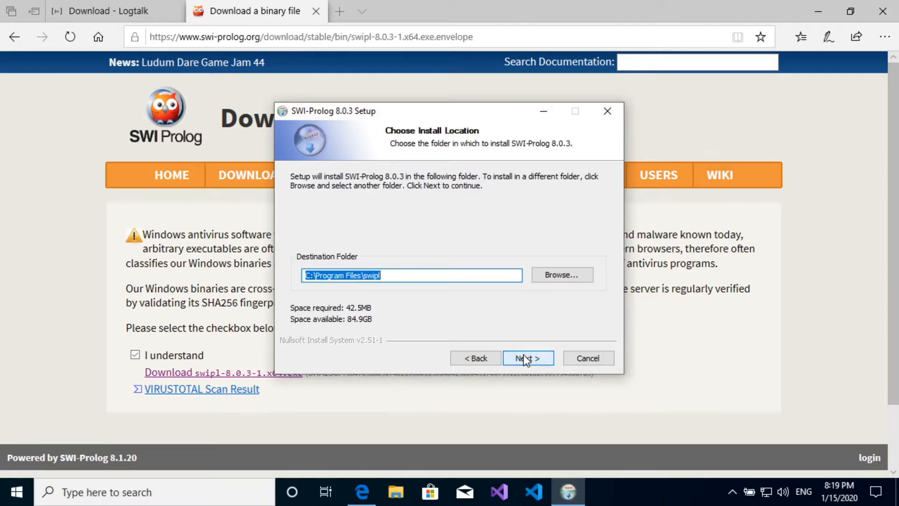
# Install SWI-Prolog in C:\Program Files\swipl with all components selected, and close the finished setup wizard.
pyautogui.click(525, 358)
pyautogui.click(525, 359)
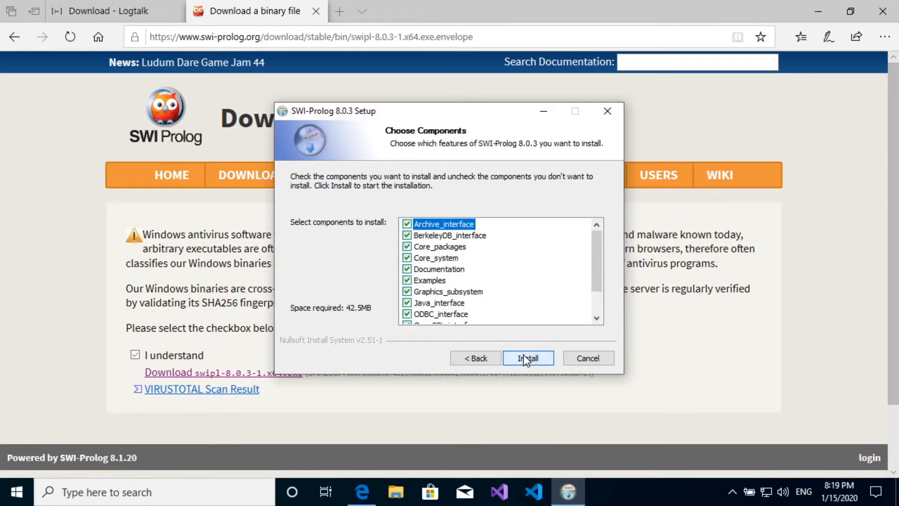
pyautogui.scroll(-1, 517, 299)
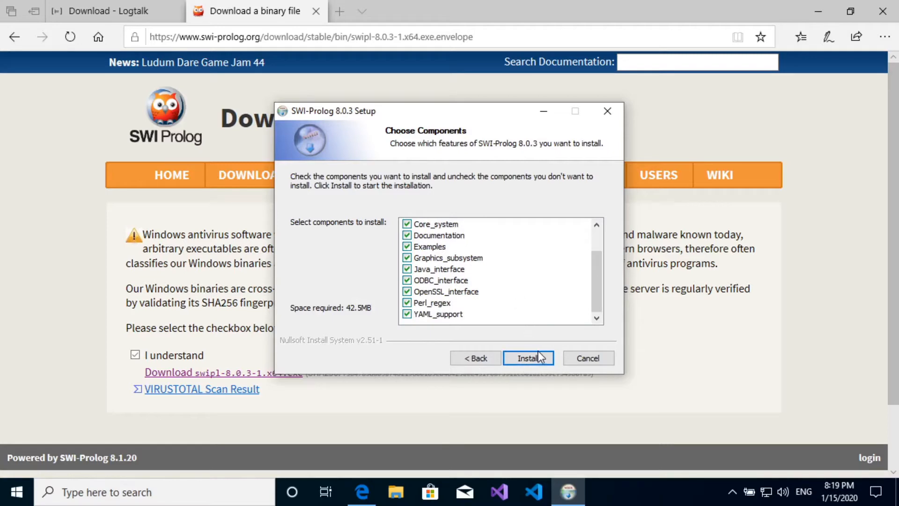
pyautogui.click(528, 358)
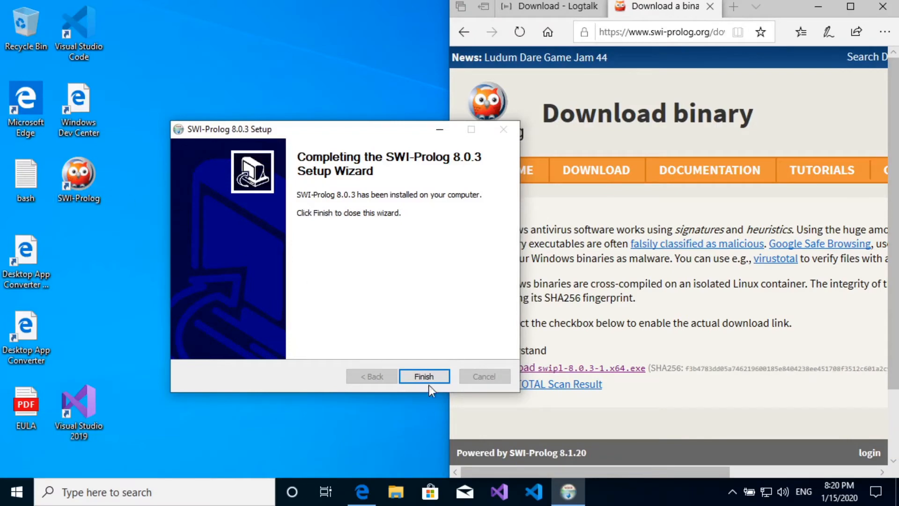
pyautogui.click(427, 378)
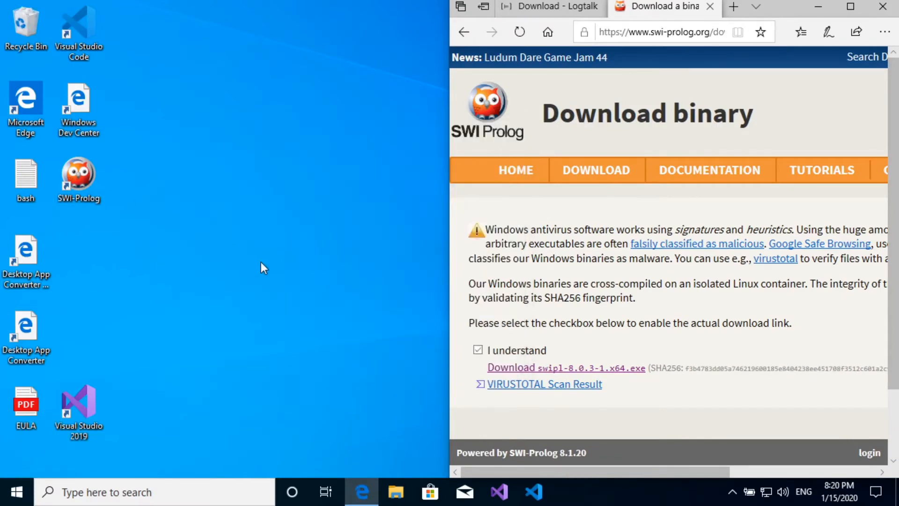
# Launch SWI-Prolog from the desktop, test it with the query "X is 2 + 4, writeln(X).", and quit with "halt.".
pyautogui.doubleClick(88, 177)
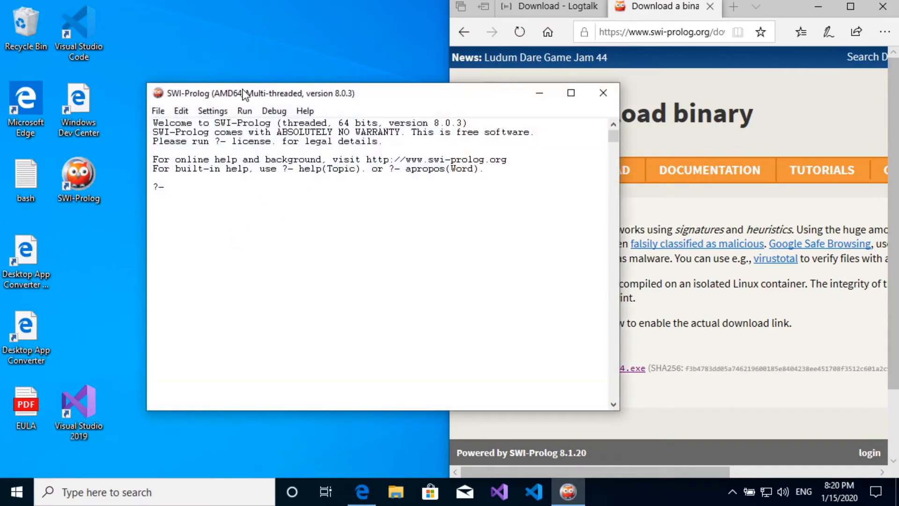
pyautogui.moveTo(244, 92); pyautogui.dragTo(209, 92)
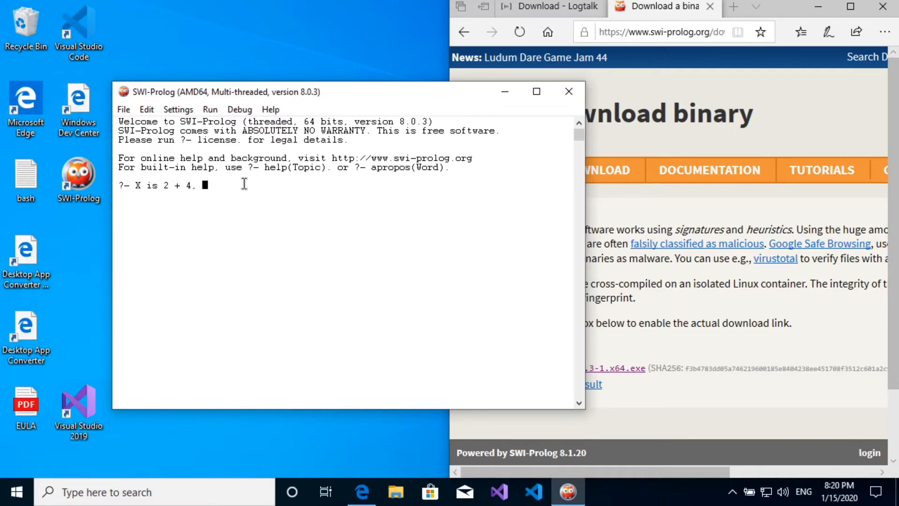
pyautogui.write('writeln(X).')
pyautogui.press('Return')
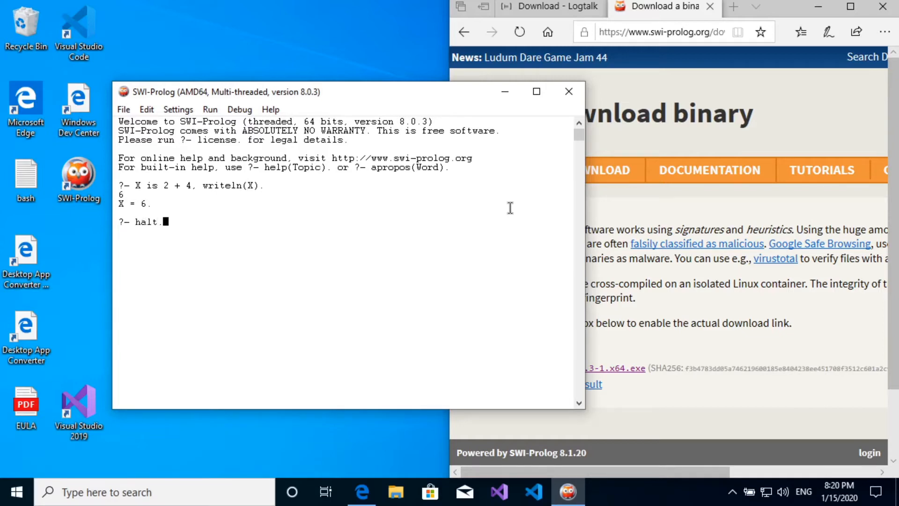
pyautogui.write('halt.')
pyautogui.press('Return')
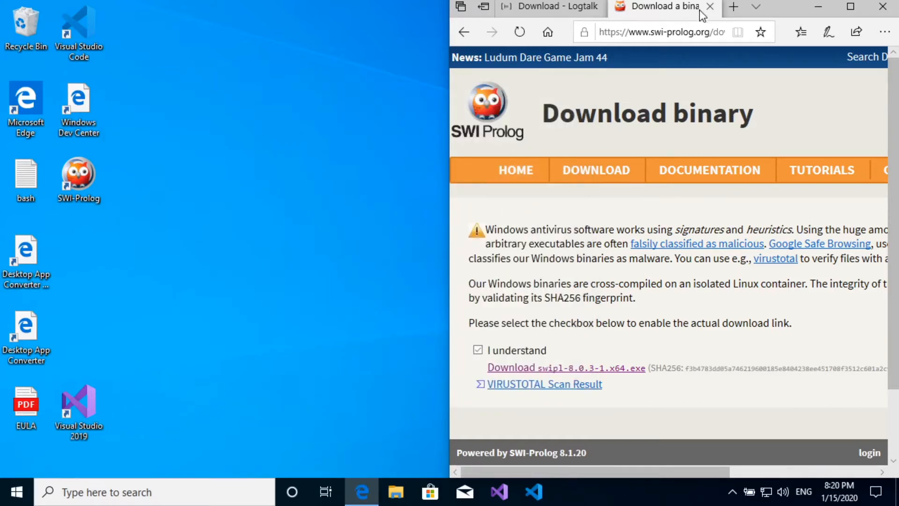
# Return to the Logtalk download page in a maximized browser and run the Windows installer logtalk-3.34.0.exe.
pyautogui.click(710, 6)
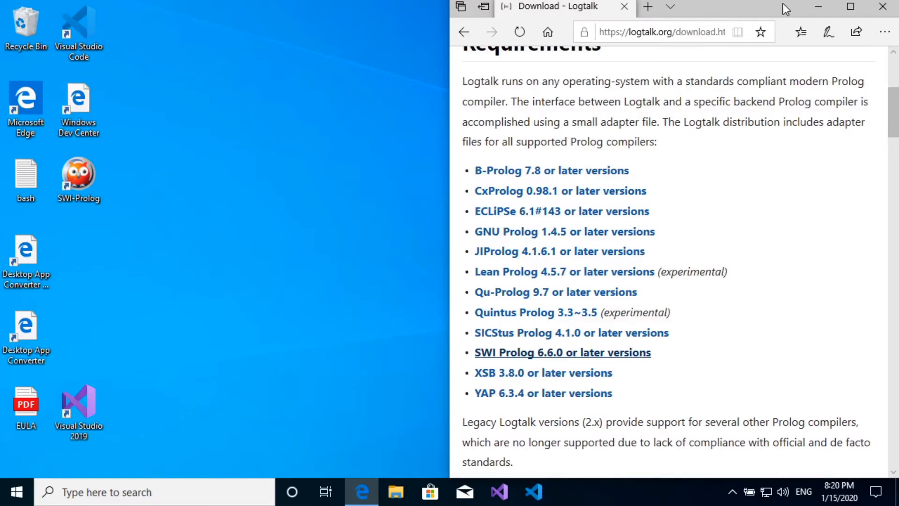
pyautogui.doubleClick(782, 4)
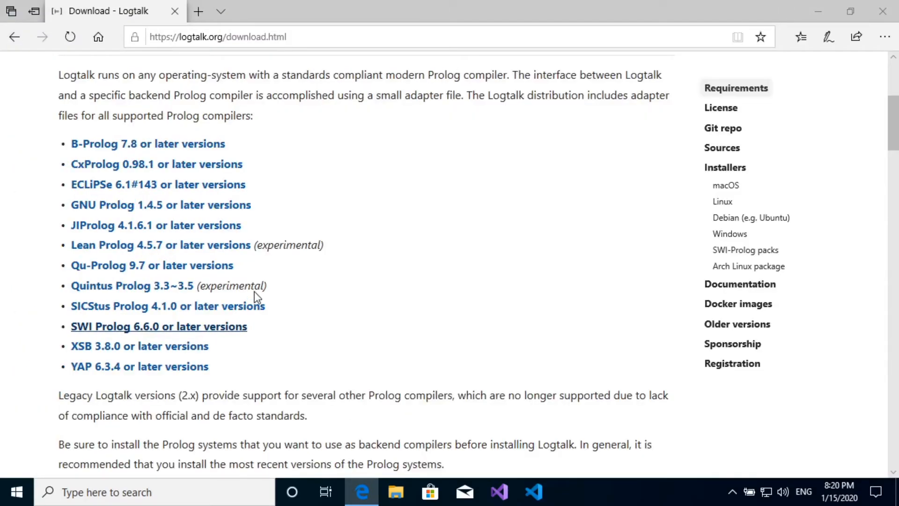
pyautogui.scroll(-5, 201, 330)
pyautogui.scroll(-5, 202, 334)
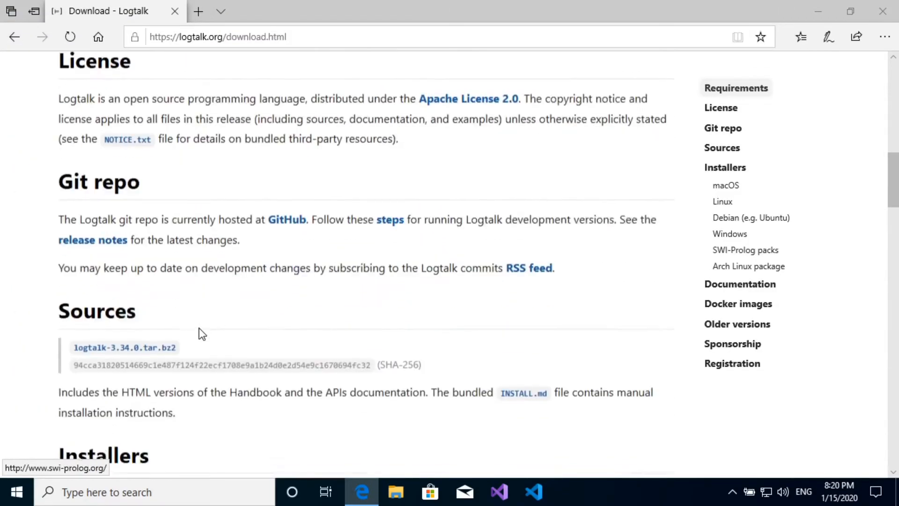
pyautogui.scroll(-10, 201, 333)
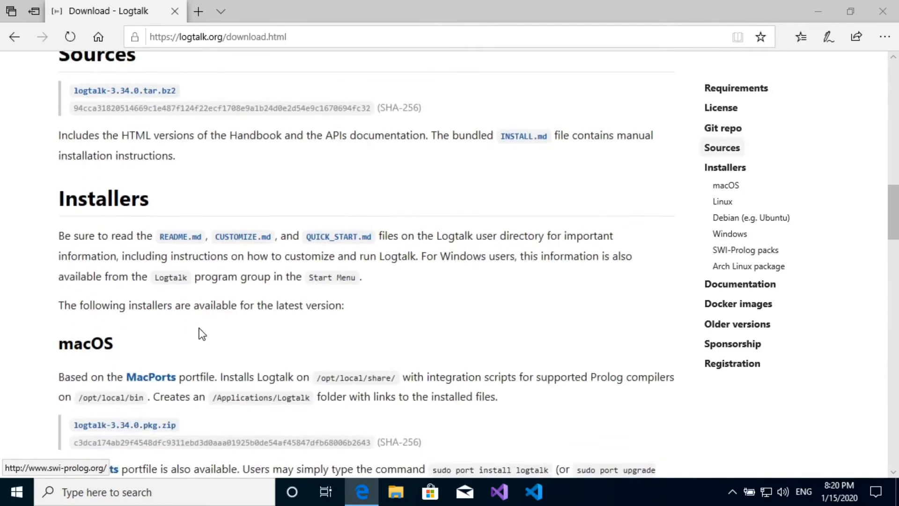
pyautogui.scroll(-10, 201, 333)
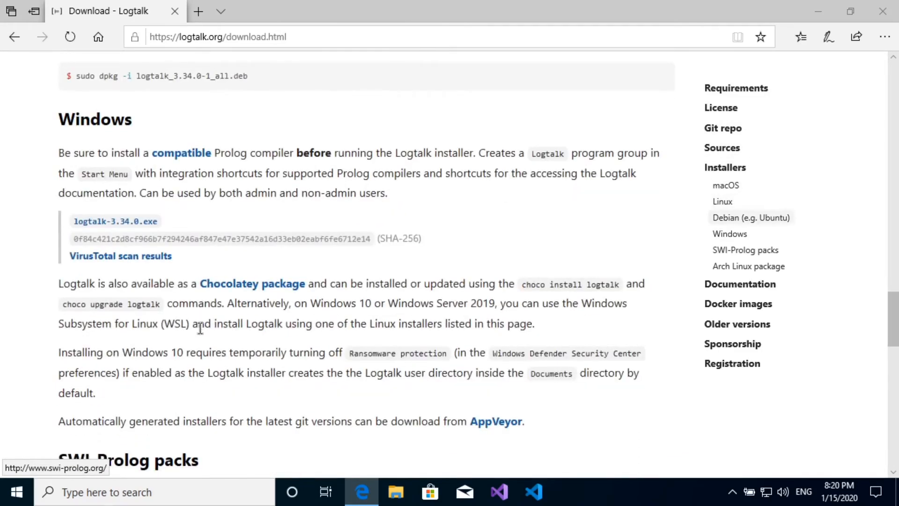
pyautogui.click(151, 223)
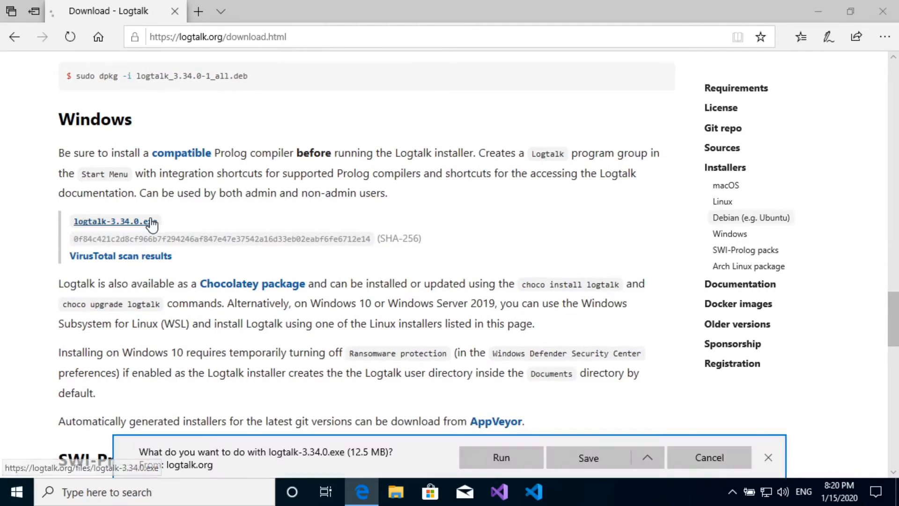
pyautogui.click(509, 448)
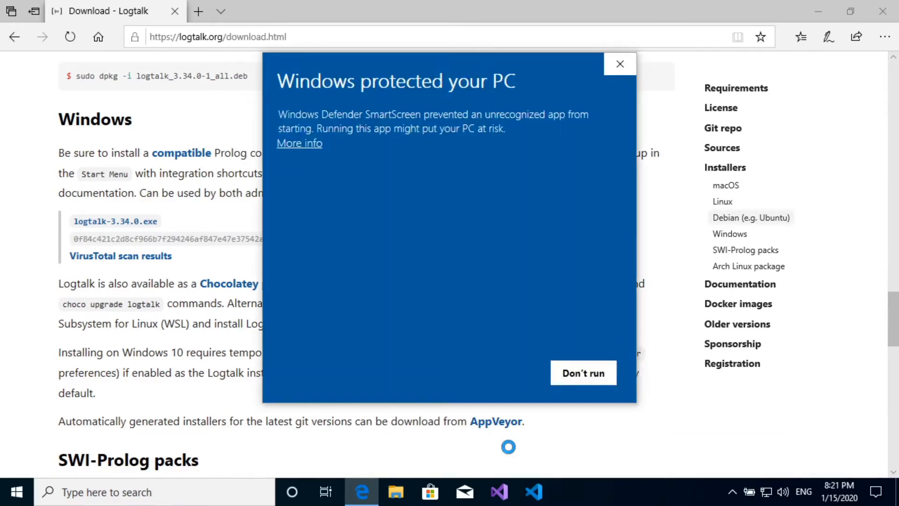
# Let the Logtalk installer run despite the SmartScreen block and allow it to make changes to the device.
pyautogui.click(312, 145)
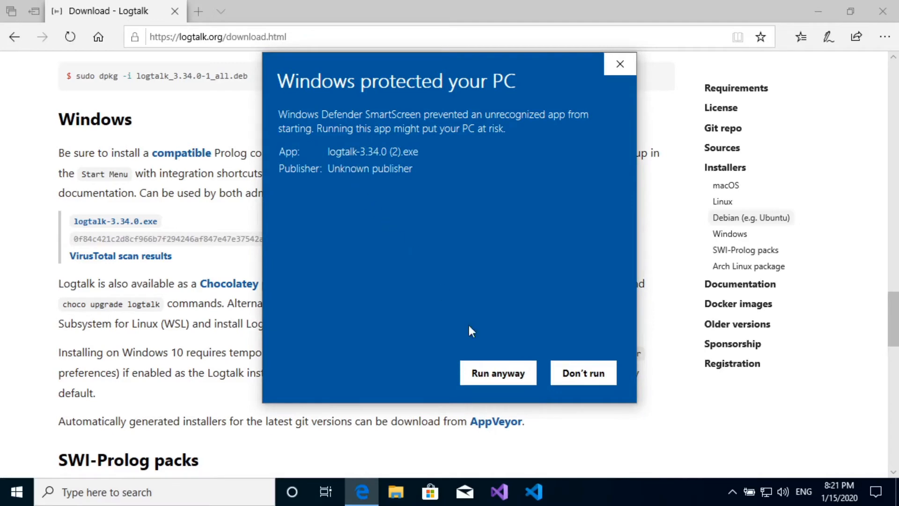
pyautogui.click(501, 368)
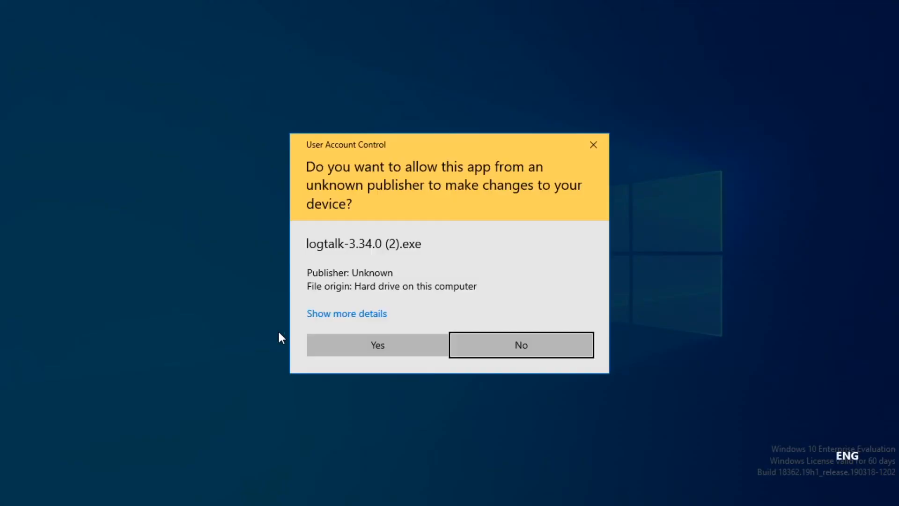
pyautogui.click(349, 345)
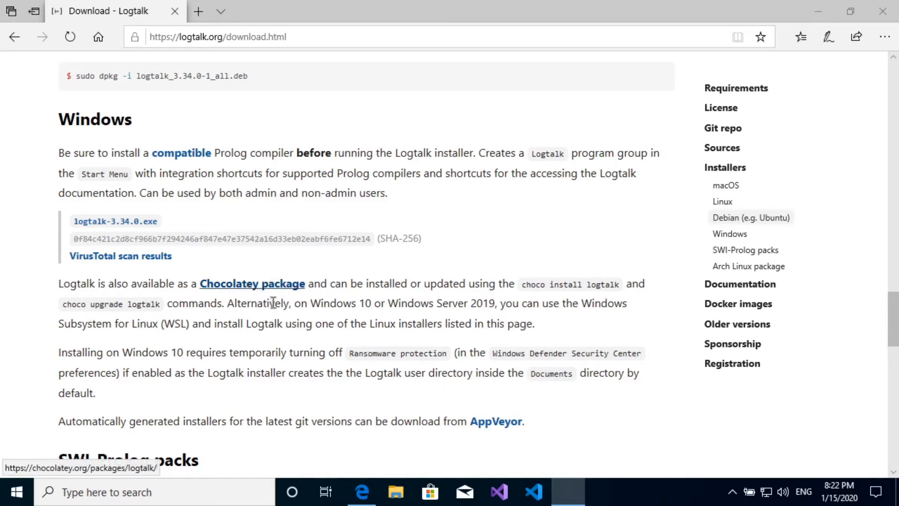
# Accept the Logtalk license agreement and proceed through the setup wizard to the component selection.
pyautogui.click(362, 314)
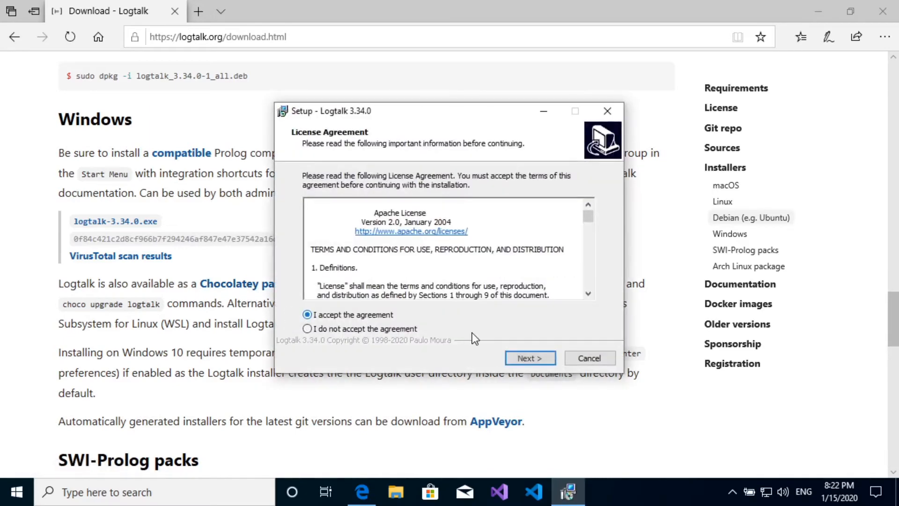
pyautogui.click(535, 356)
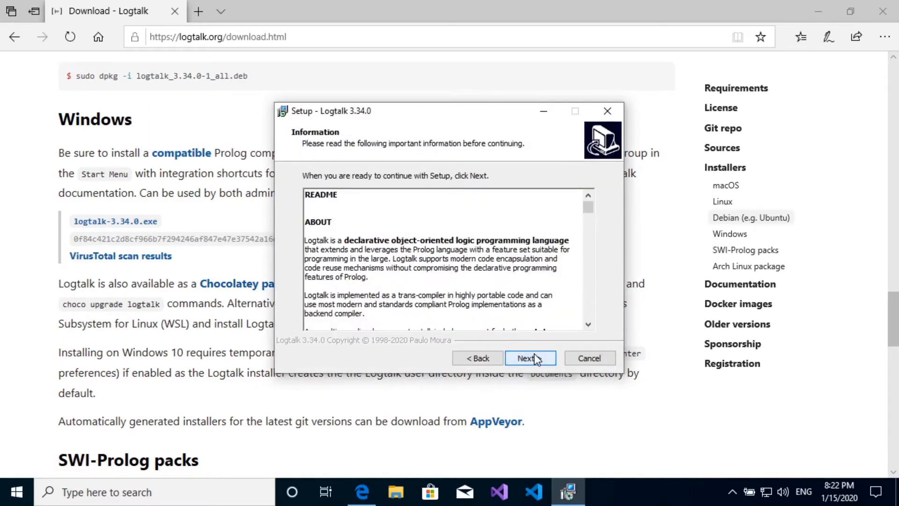
pyautogui.click(534, 358)
pyautogui.click(537, 359)
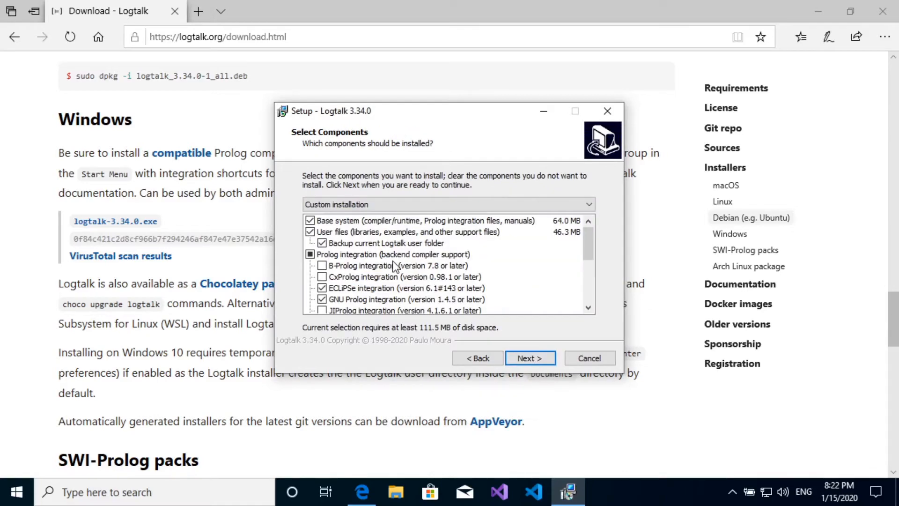
# Clear the ECLiPSe and SICStus Prolog integrations, keeping GNU Prolog, both SWI-Prolog integrations and the user folder backup selected, and accept the components.
pyautogui.click(322, 243)
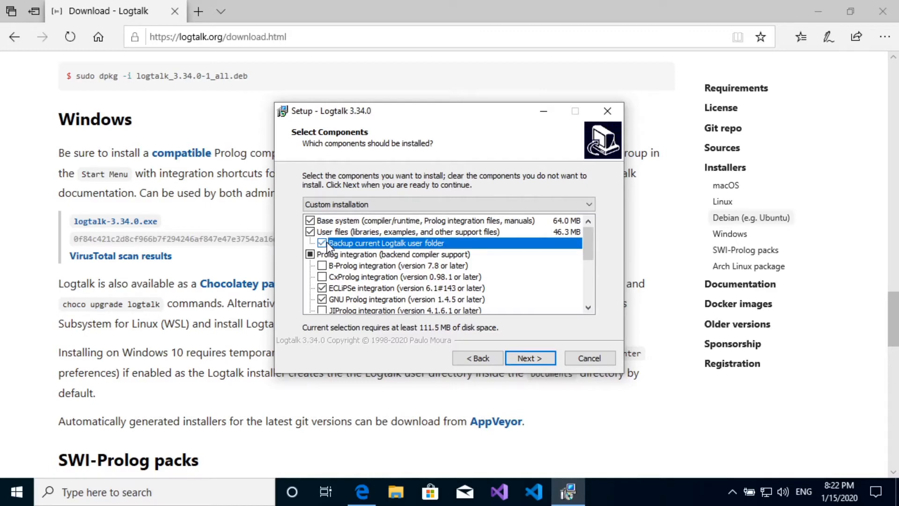
pyautogui.scroll(-1, 326, 242)
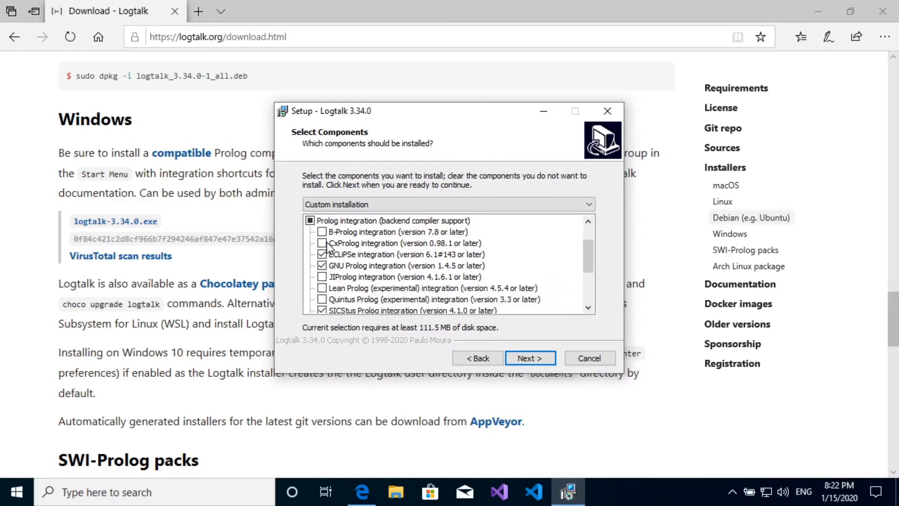
pyautogui.click(321, 254)
pyautogui.click(322, 265)
pyautogui.scroll(-2, 322, 265)
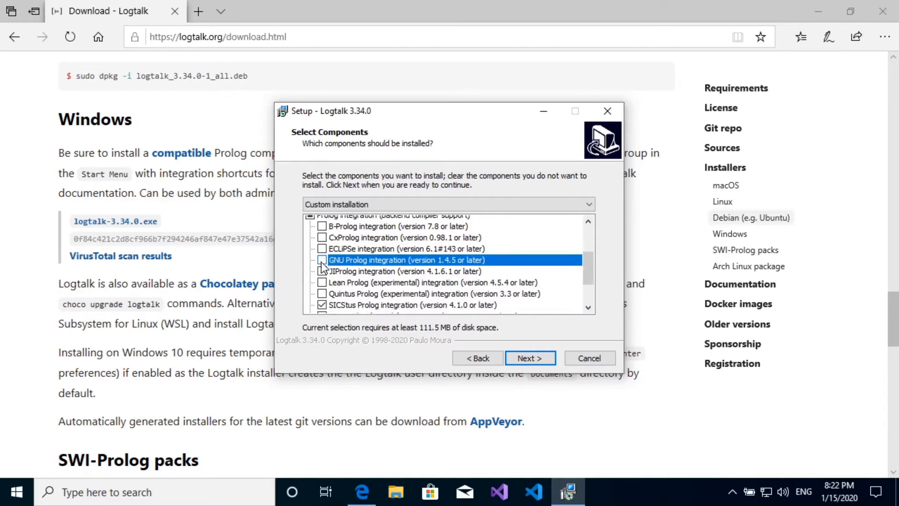
pyautogui.click(322, 243)
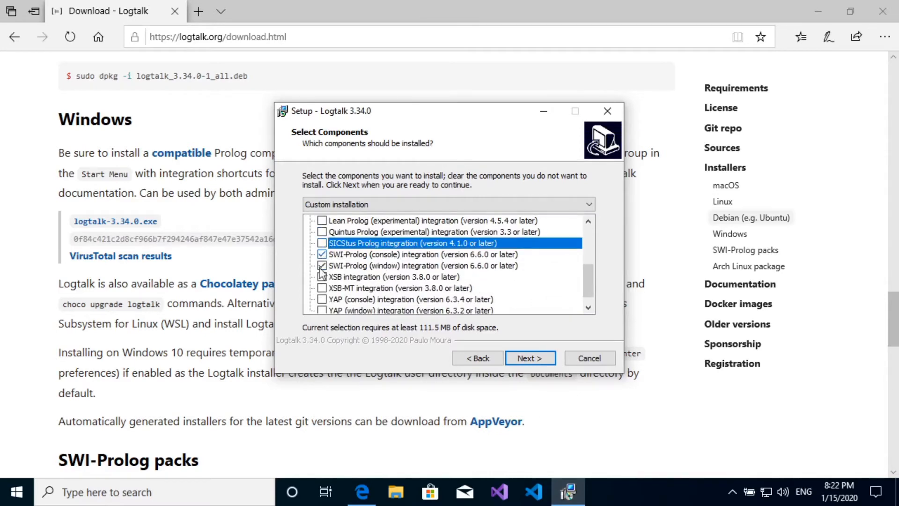
pyautogui.scroll(2, 328, 306)
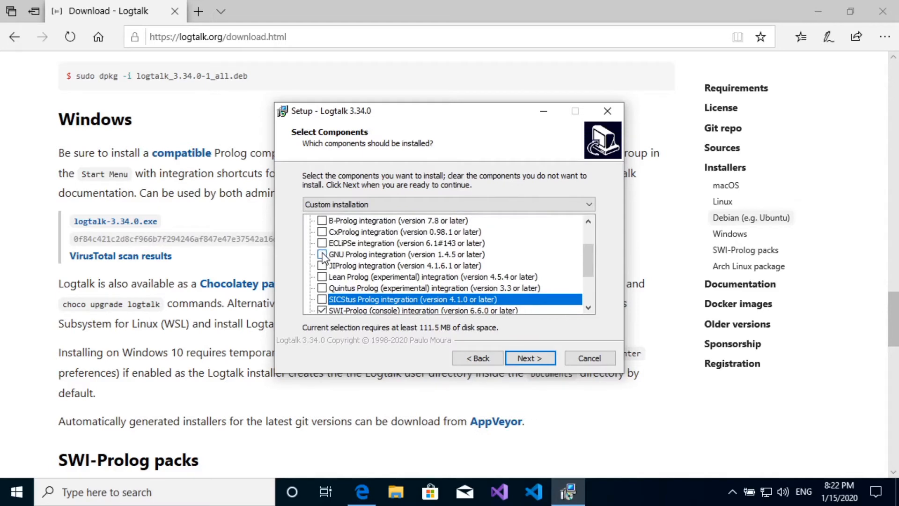
pyautogui.click(323, 254)
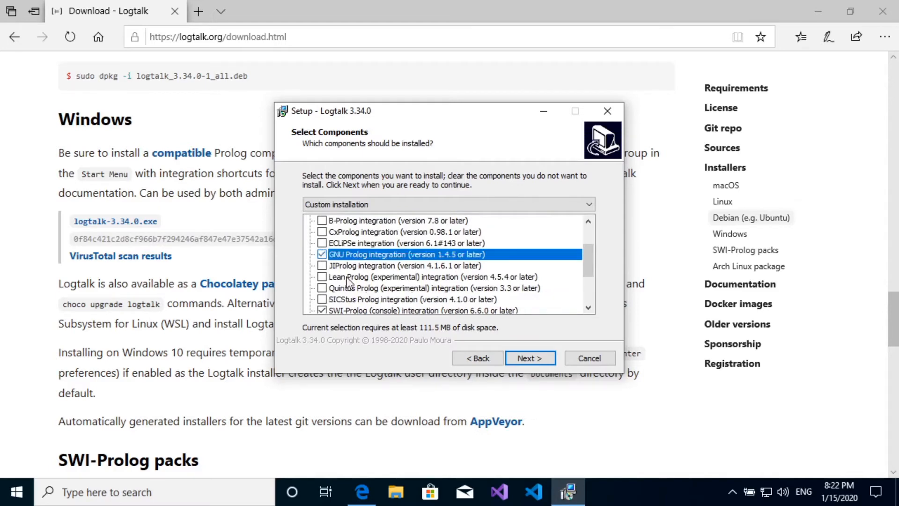
pyautogui.click(541, 360)
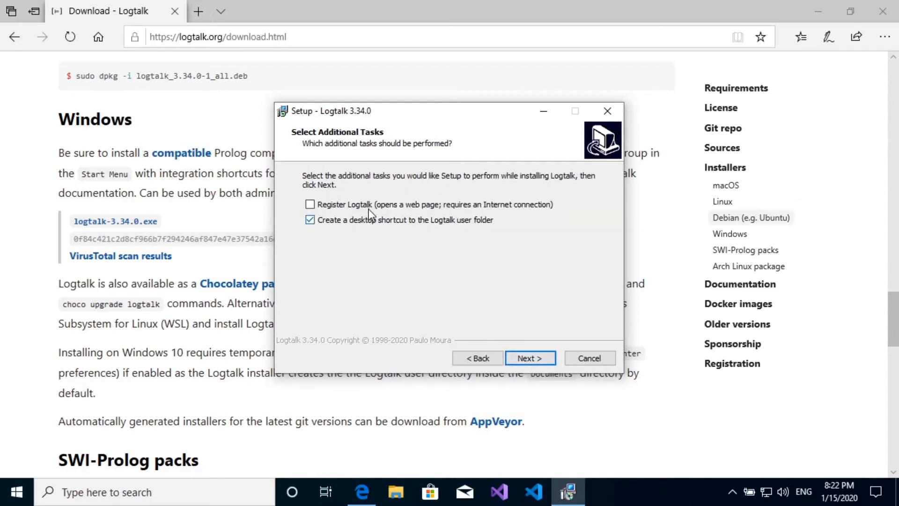
# Install Logtalk with only the desktop shortcut task, dismiss the GNU Prolog warning, and finish setup with the README.md file opened.
pyautogui.click(309, 205)
pyautogui.click(525, 359)
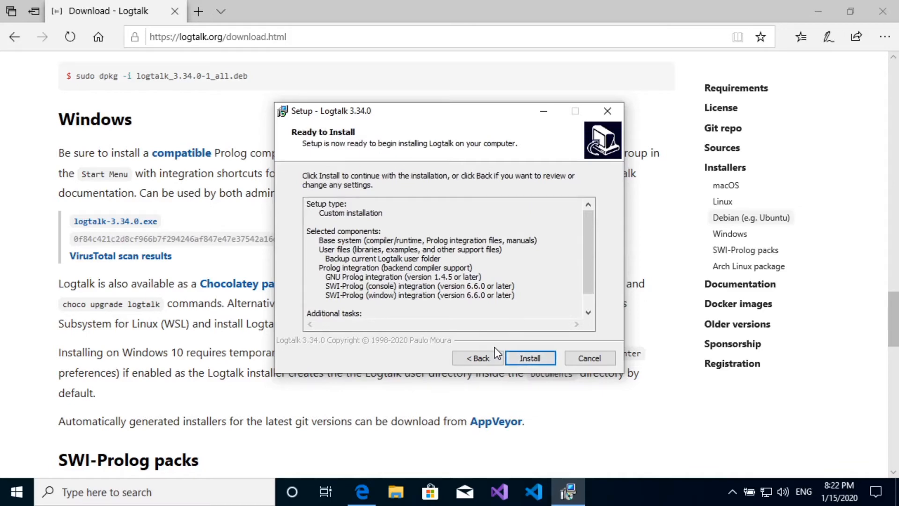
pyautogui.scroll(-1, 492, 328)
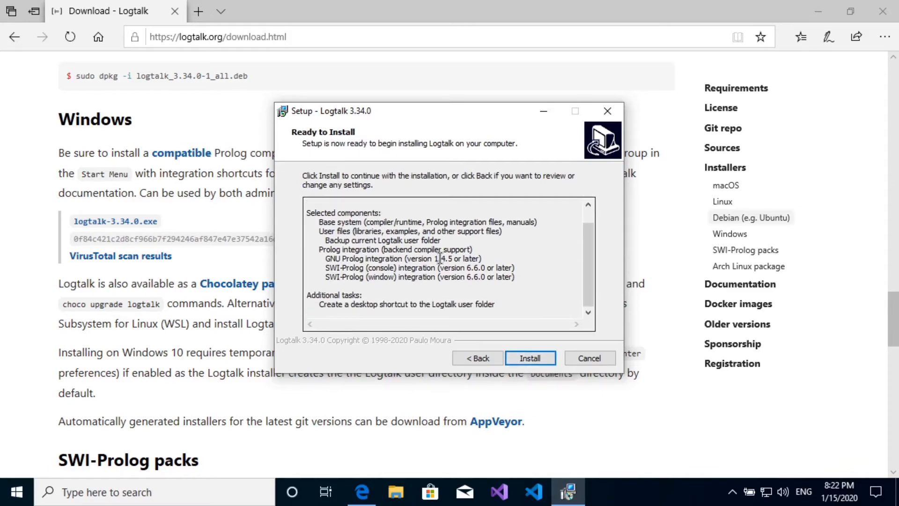
pyautogui.click(525, 358)
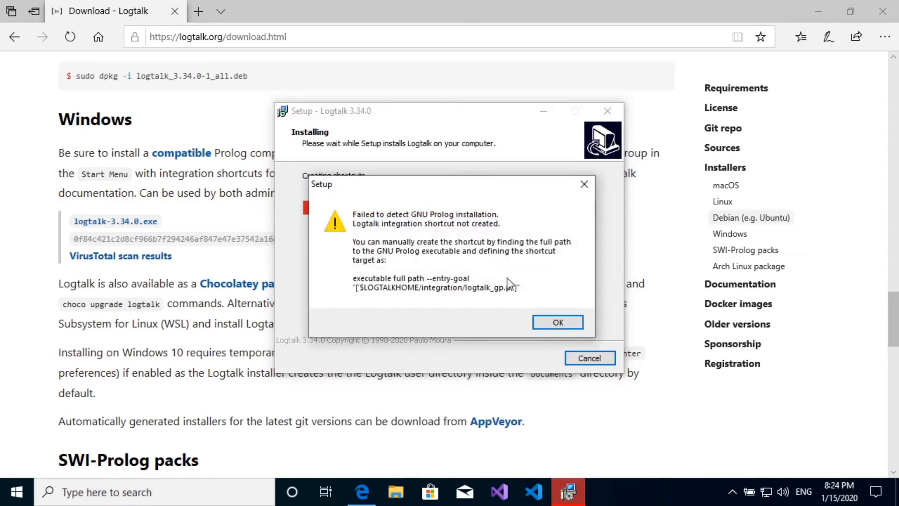
pyautogui.click(557, 322)
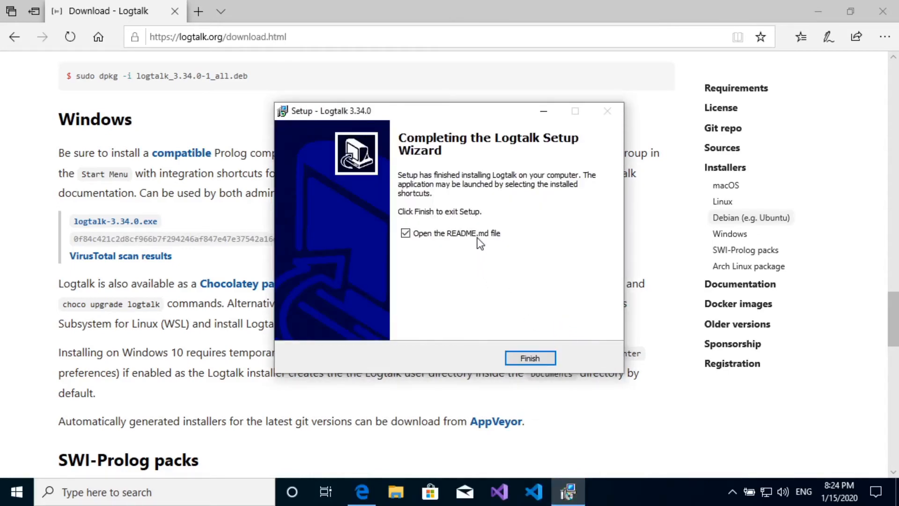
pyautogui.click(531, 358)
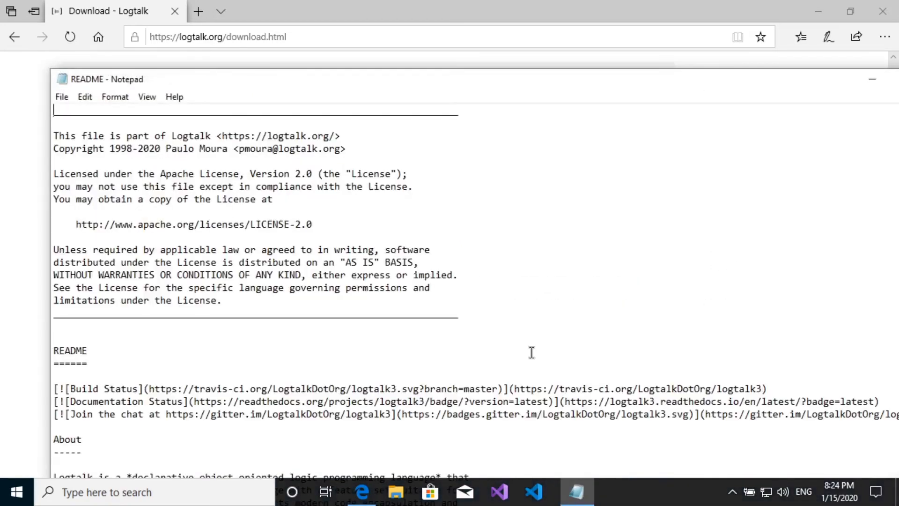
# Read through the README's website, installation, registration and support sections, highlighting the Logtalk website address, and close the file.
pyautogui.scroll(-8, 418, 283)
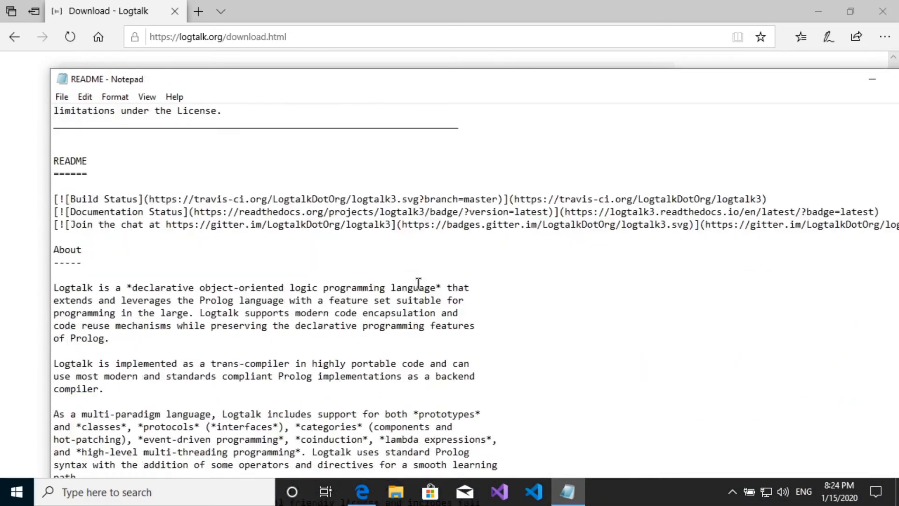
pyautogui.scroll(-8, 418, 283)
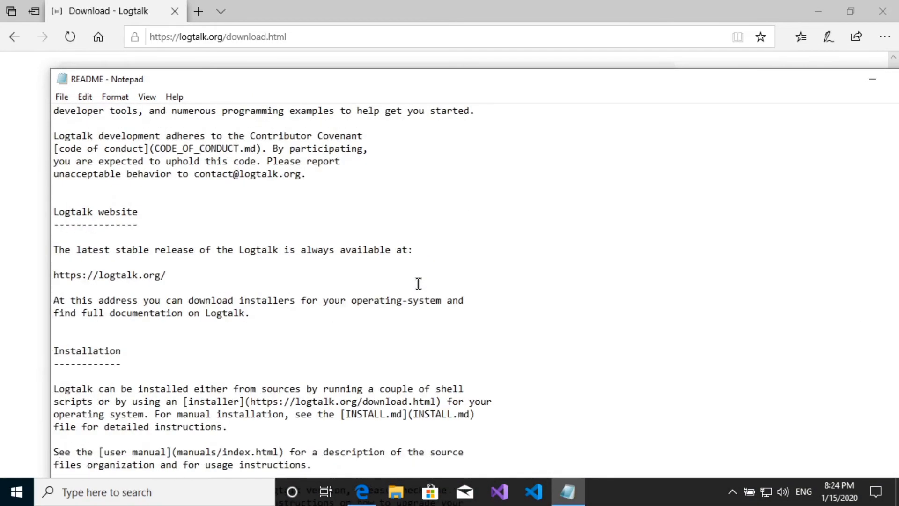
pyautogui.moveTo(200, 281); pyautogui.dragTo(15, 279)
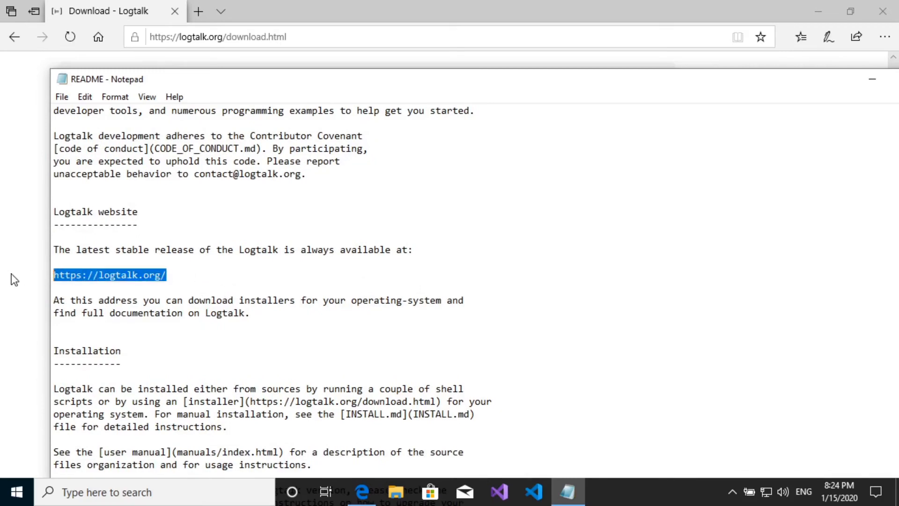
pyautogui.scroll(-16, 250, 364)
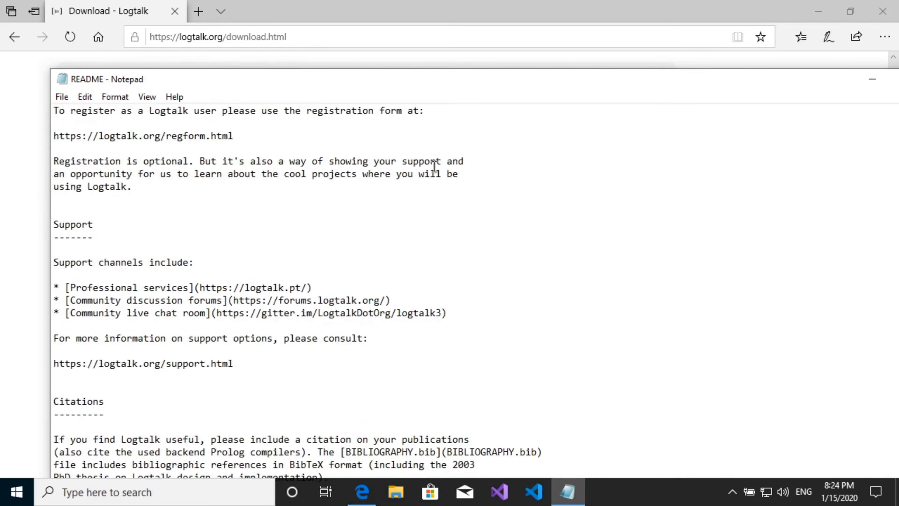
pyautogui.moveTo(605, 73); pyautogui.dragTo(457, 68)
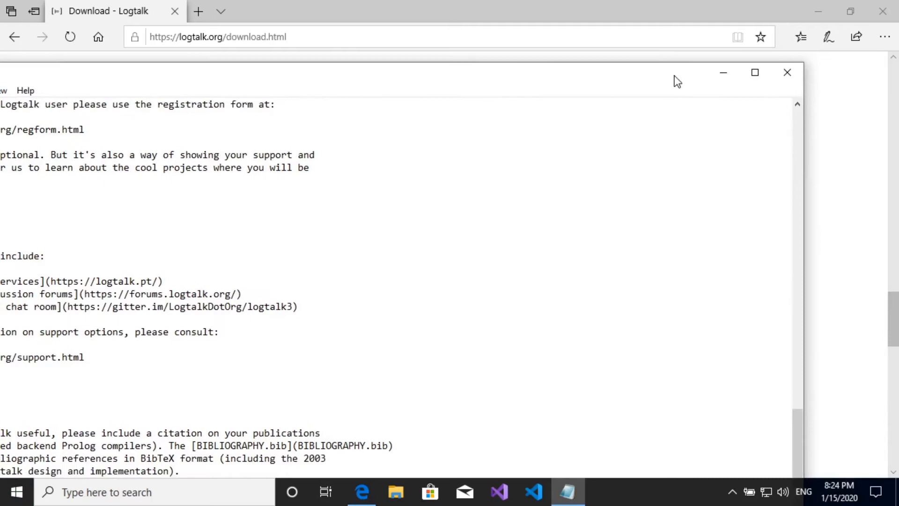
pyautogui.click(774, 72)
# Go to the Logtalk home page, add it to the browser's favorites, and close the browser.
pyautogui.scroll(15, 116, 114)
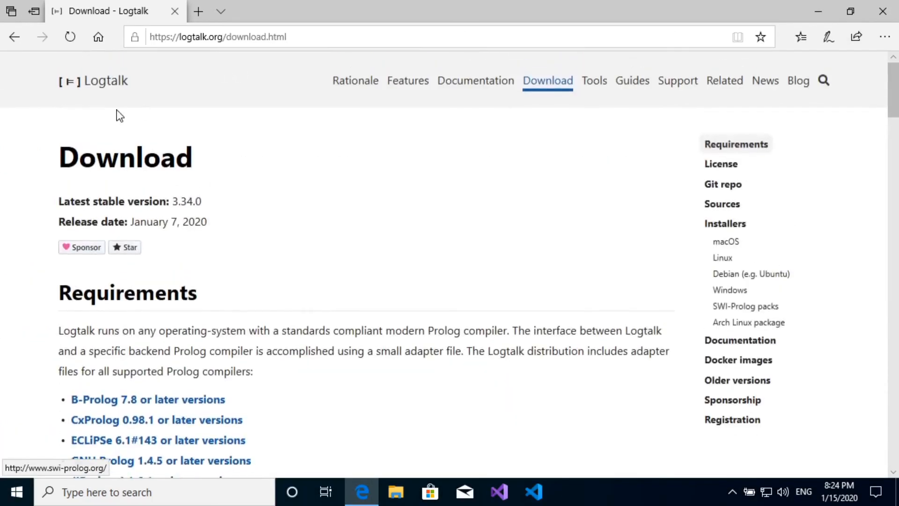
pyautogui.click(104, 87)
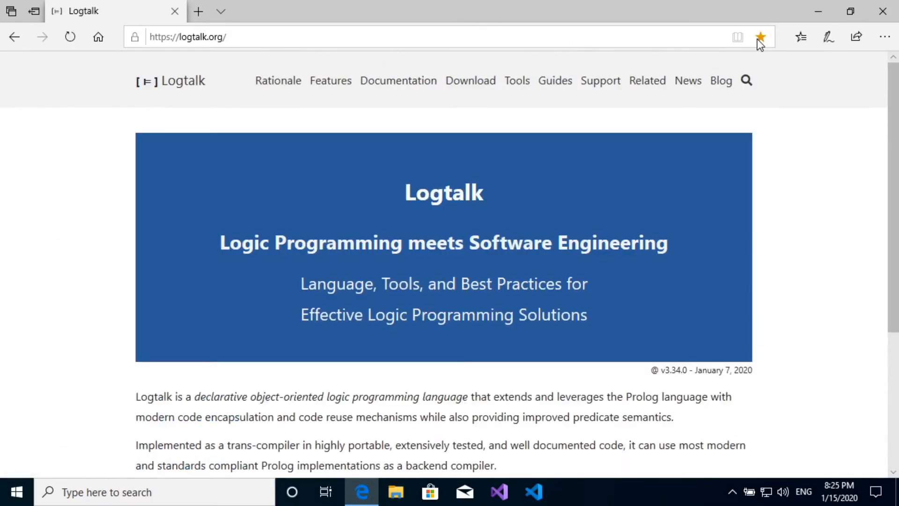
pyautogui.click(759, 38)
pyautogui.click(759, 38)
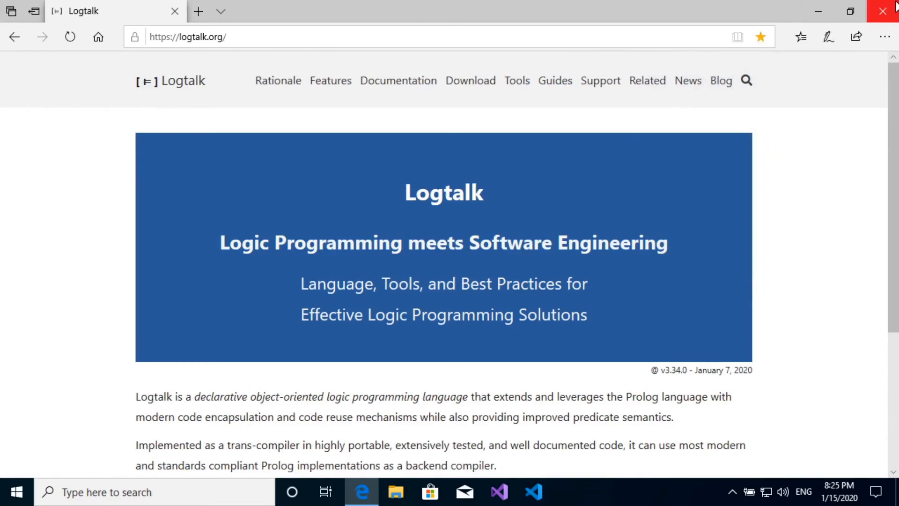
pyautogui.click(882, 10)
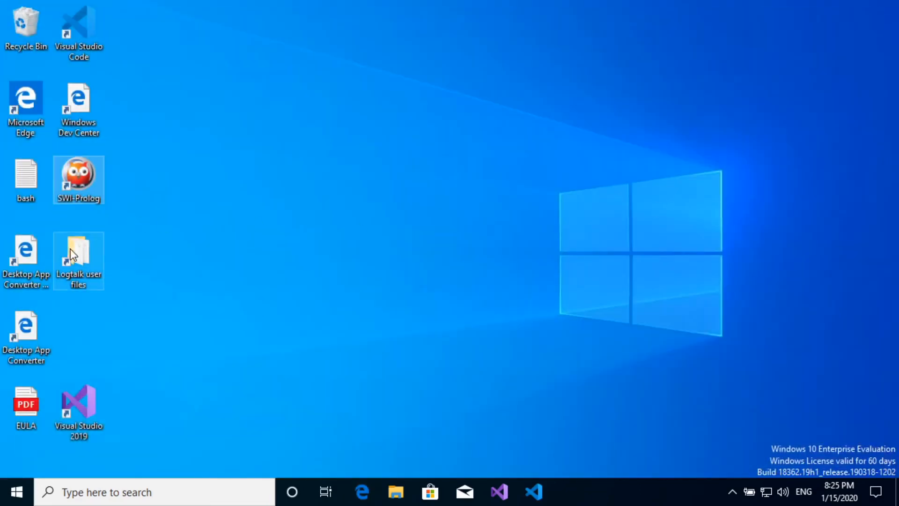
# Move the "Logtalk user files" shortcut to an empty area of the desktop and open its examples/hello_world folder.
pyautogui.moveTo(71, 249); pyautogui.dragTo(238, 180)
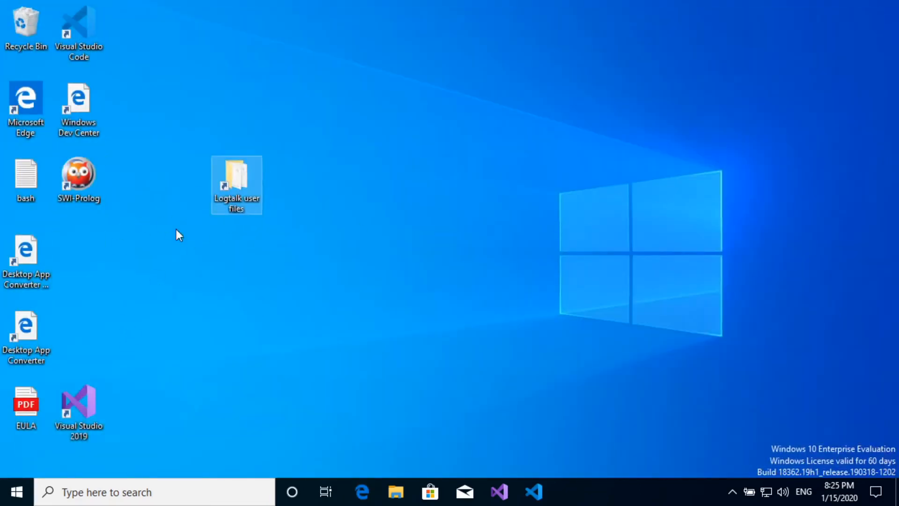
pyautogui.doubleClick(243, 178)
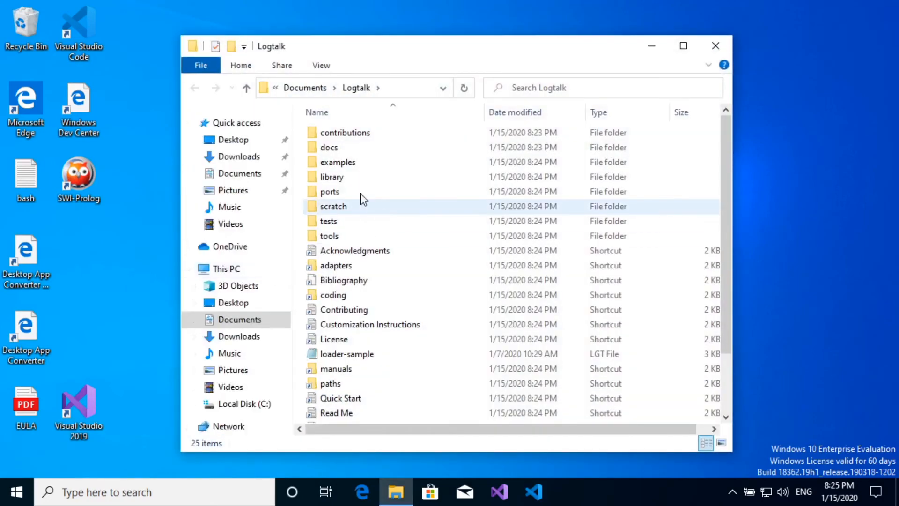
pyautogui.doubleClick(349, 164)
pyautogui.scroll(-12, 349, 164)
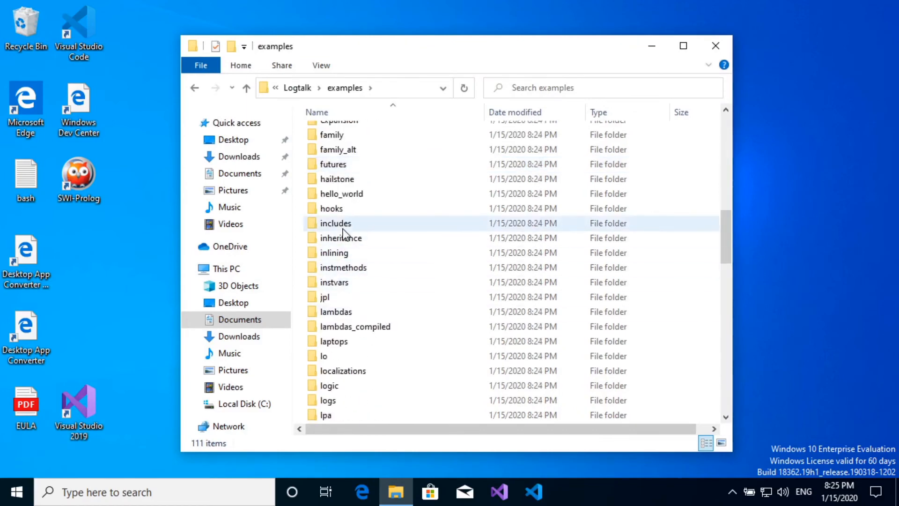
pyautogui.doubleClick(345, 195)
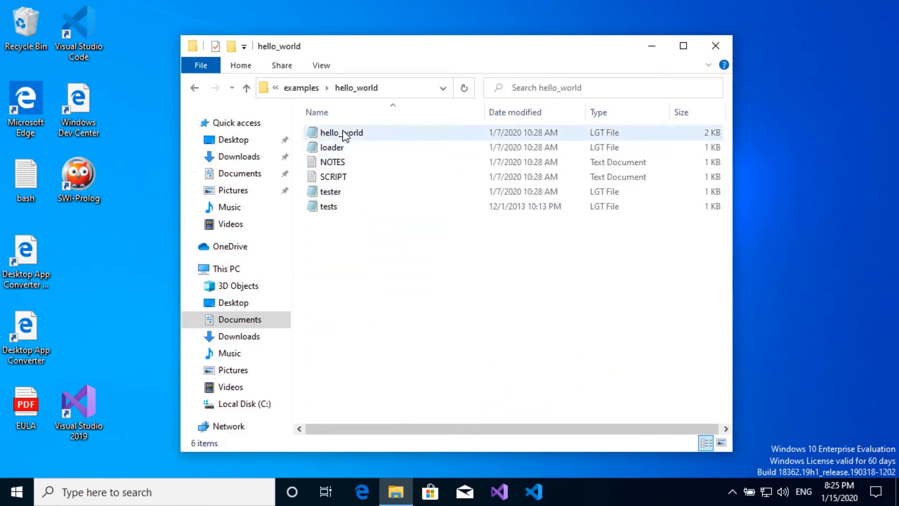
# Open the hello_world source file, examine its initialization directive, and close both the file and the folder window.
pyautogui.rightClick(345, 135)
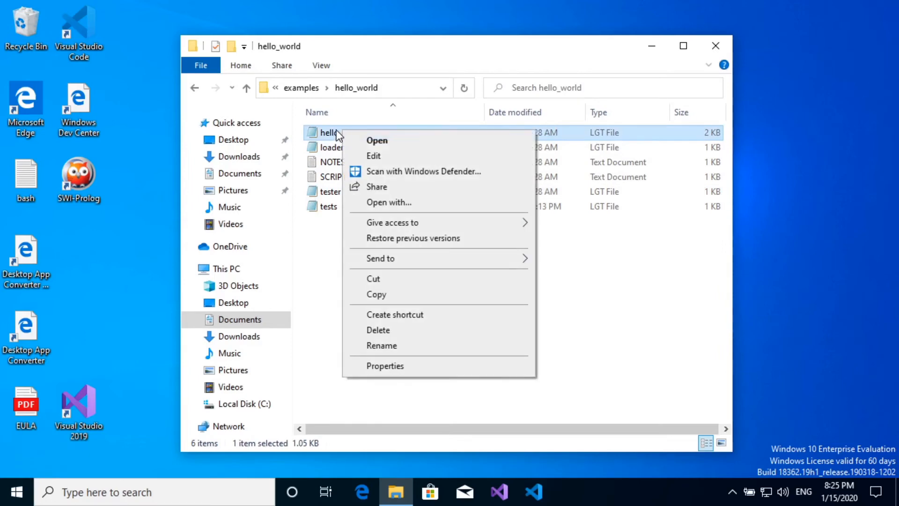
pyautogui.doubleClick(337, 131)
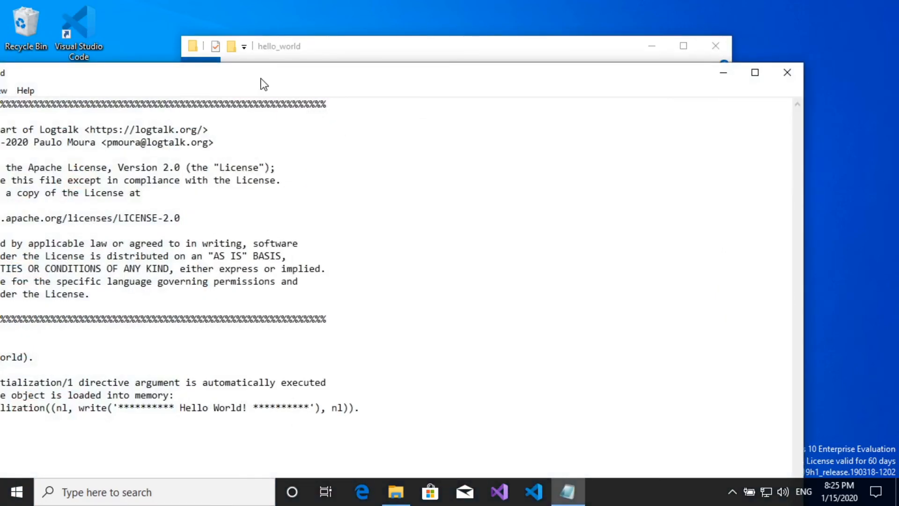
pyautogui.moveTo(260, 82); pyautogui.dragTo(379, 28)
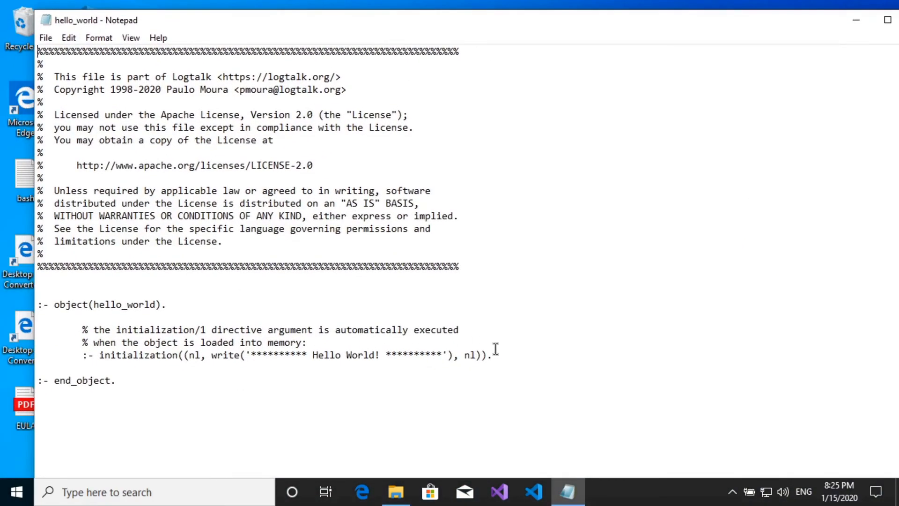
pyautogui.moveTo(493, 353); pyautogui.dragTo(71, 358)
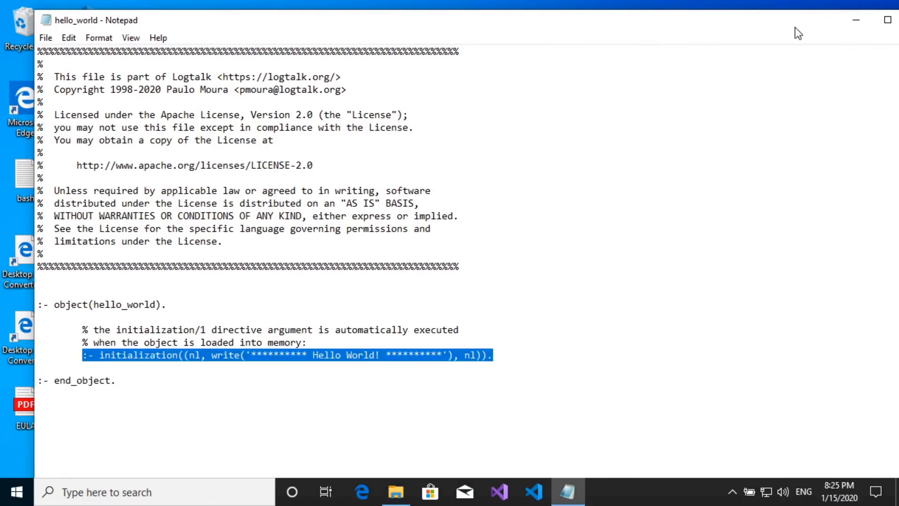
pyautogui.moveTo(801, 24); pyautogui.dragTo(756, 22)
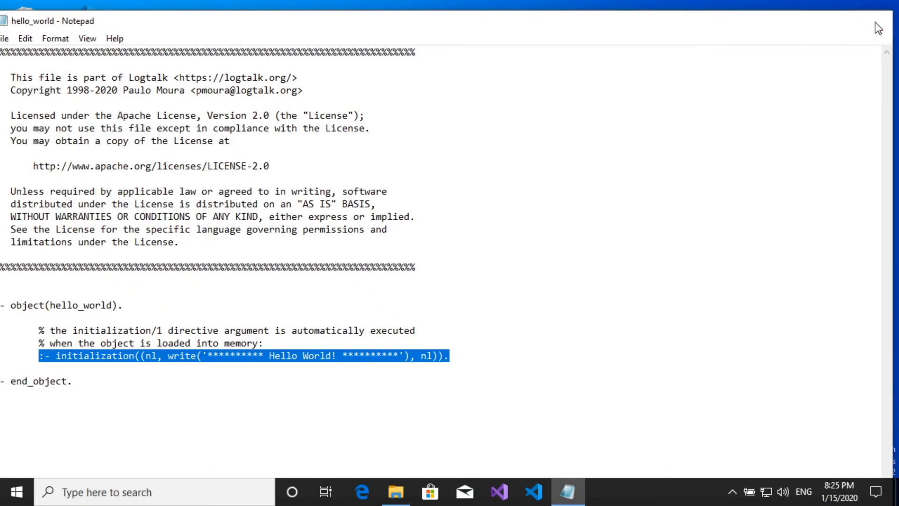
pyautogui.click(876, 26)
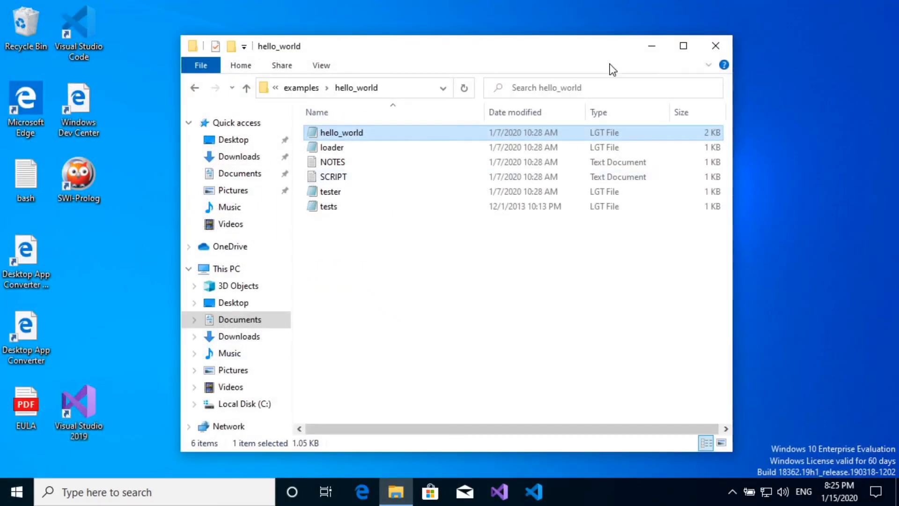
pyautogui.click(715, 46)
# Start "Logtalk - SWI-Prolog (console)" from the Logtalk group of installed programs.
pyautogui.click(17, 492)
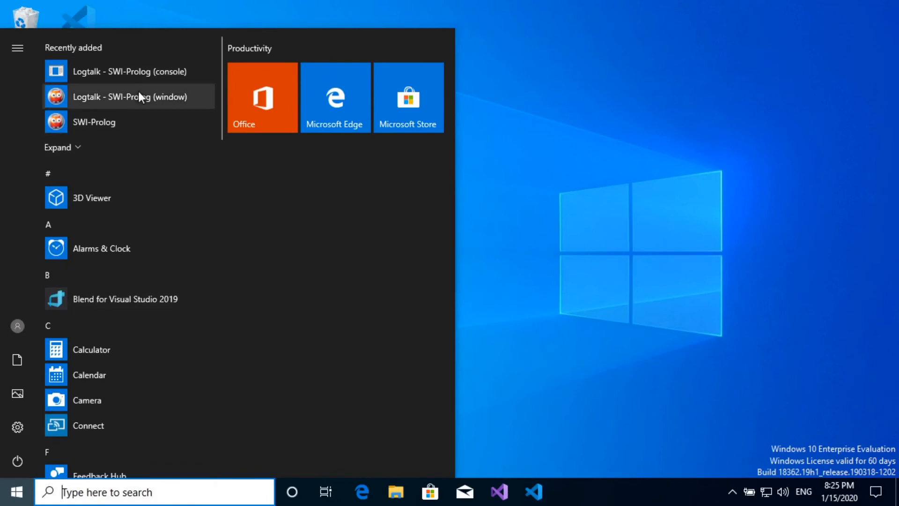
pyautogui.scroll(-8, 157, 184)
pyautogui.scroll(-2, 157, 184)
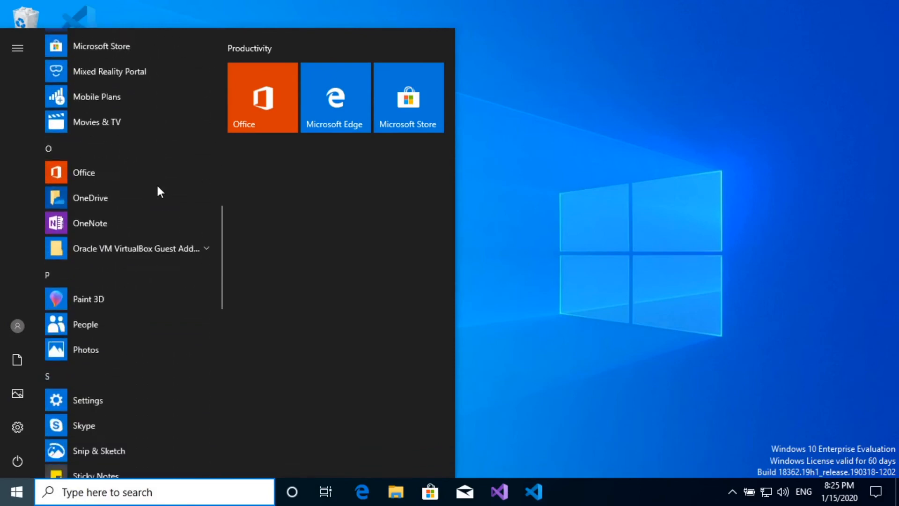
pyautogui.scroll(6, 157, 183)
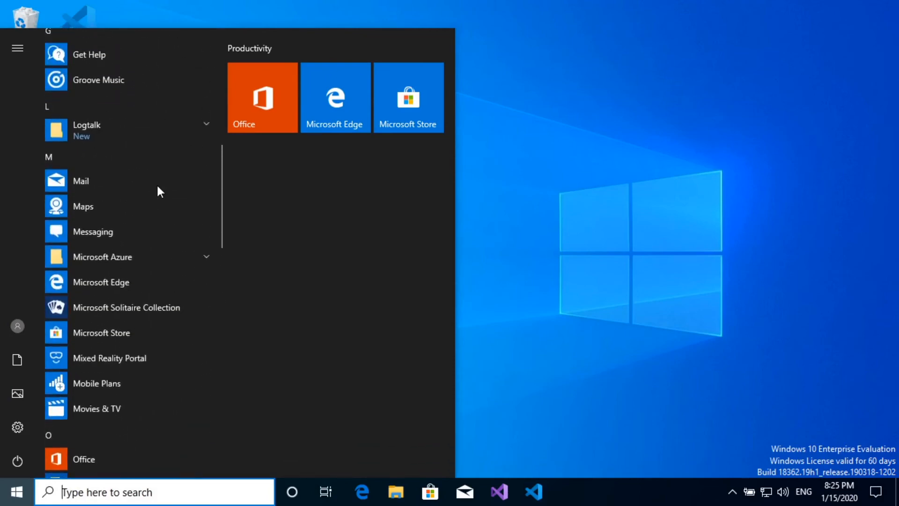
pyautogui.click(159, 125)
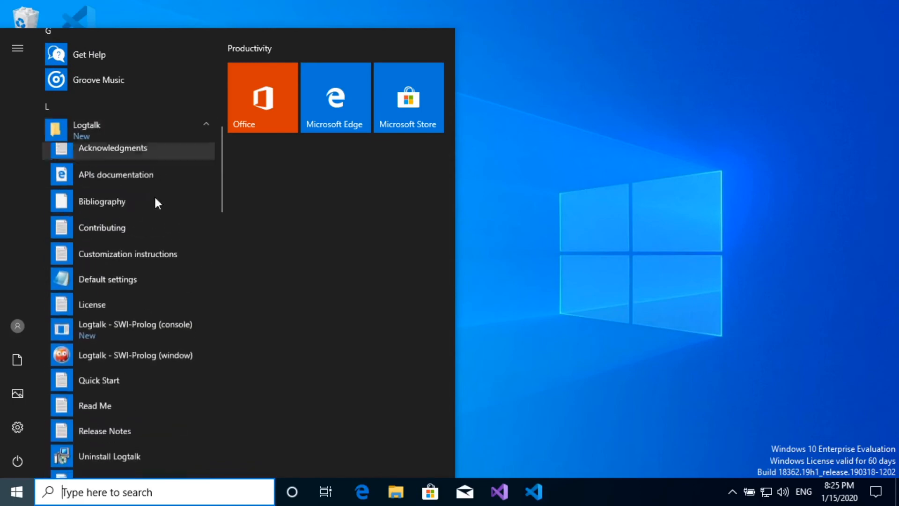
pyautogui.click(161, 330)
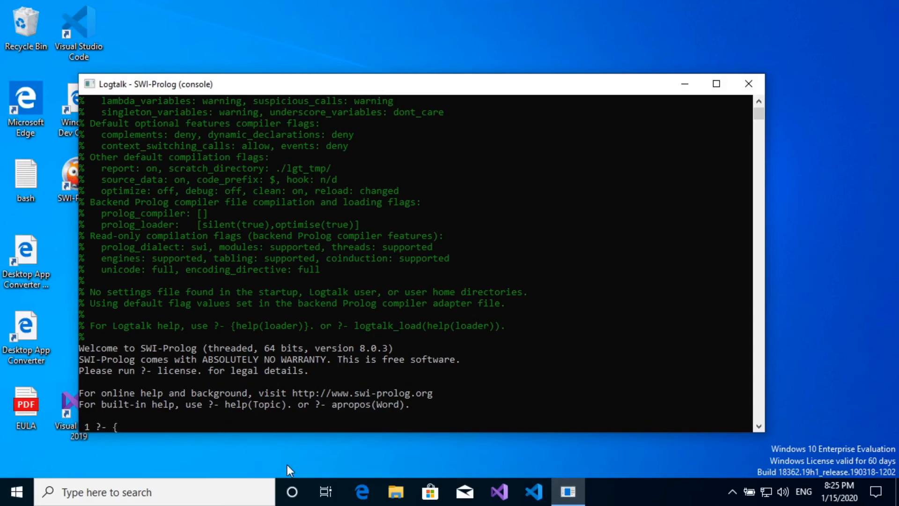
# Load the hello_world example in the console with the query {hello_world(loader)}.
pyautogui.write('{hello_world(loader')
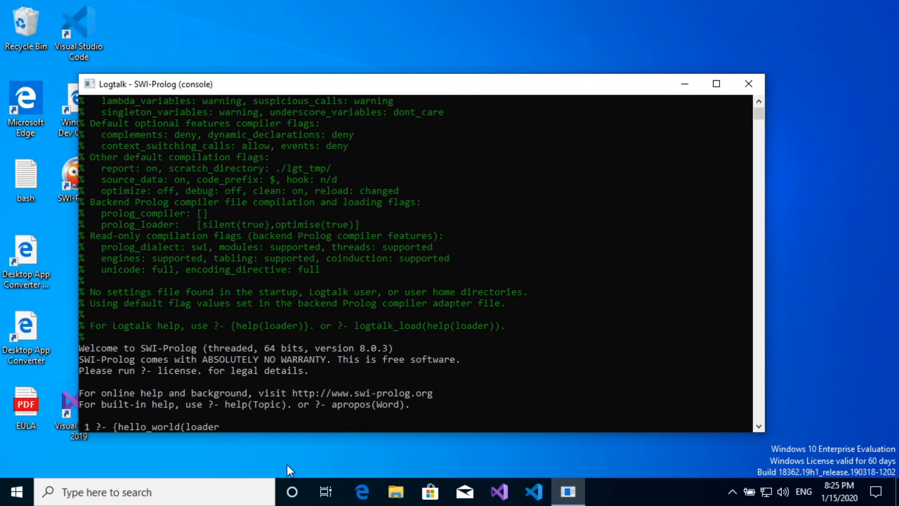
pyautogui.write(')}.')
pyautogui.press('Return')
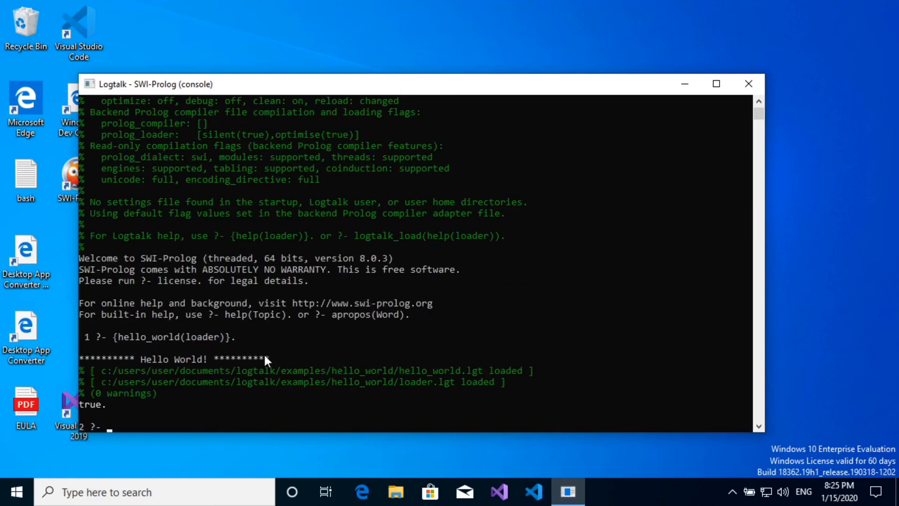
# Examine the example's printed greeting line in the console and end the session with halt.
pyautogui.moveTo(285, 358); pyautogui.dragTo(79, 360)
pyautogui.click(114, 413)
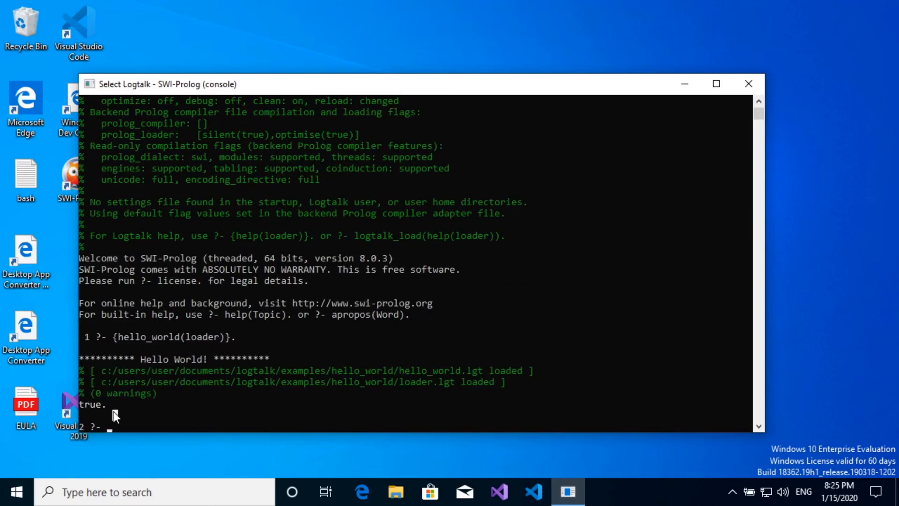
pyautogui.write('halt.')
pyautogui.press('Return')
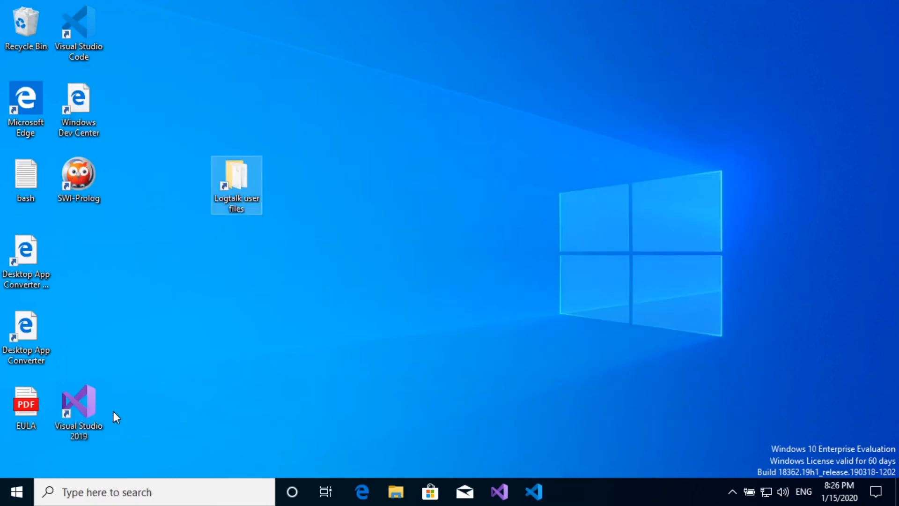
# Start "Logtalk - SWI-Prolog (window)" and move its window higher on the desktop.
pyautogui.click(15, 500)
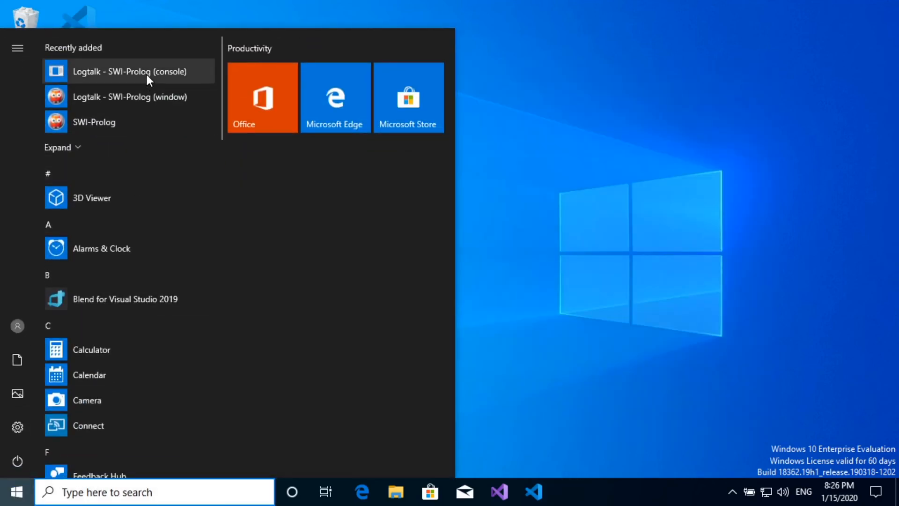
pyautogui.click(145, 95)
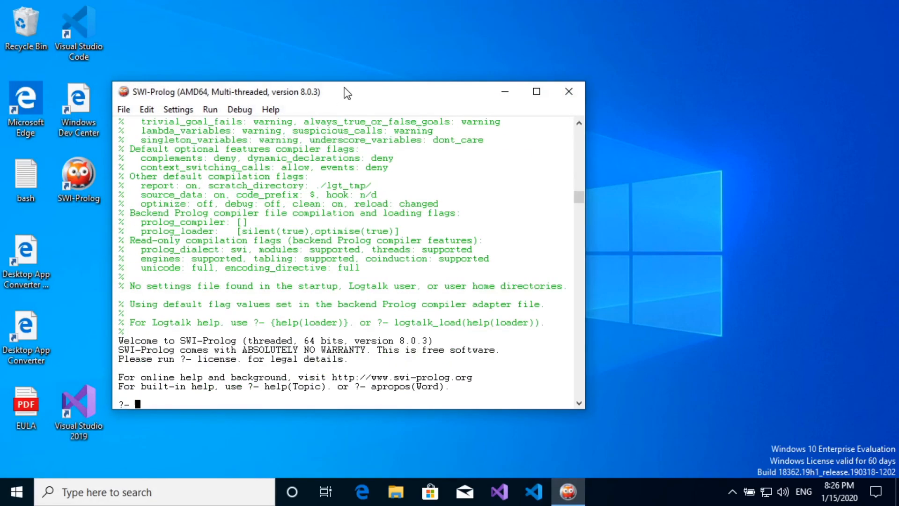
pyautogui.moveTo(345, 92); pyautogui.dragTo(432, 30)
# Load the hello_world example in the SWI-Prolog window with the query logtalk_load(hello_world(loader)).
pyautogui.write('lo')
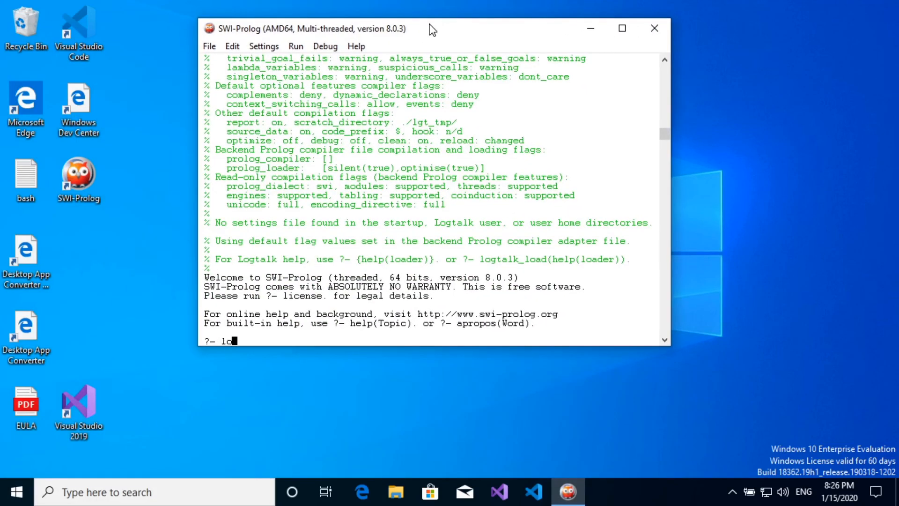
pyautogui.write('gtalk_load(')
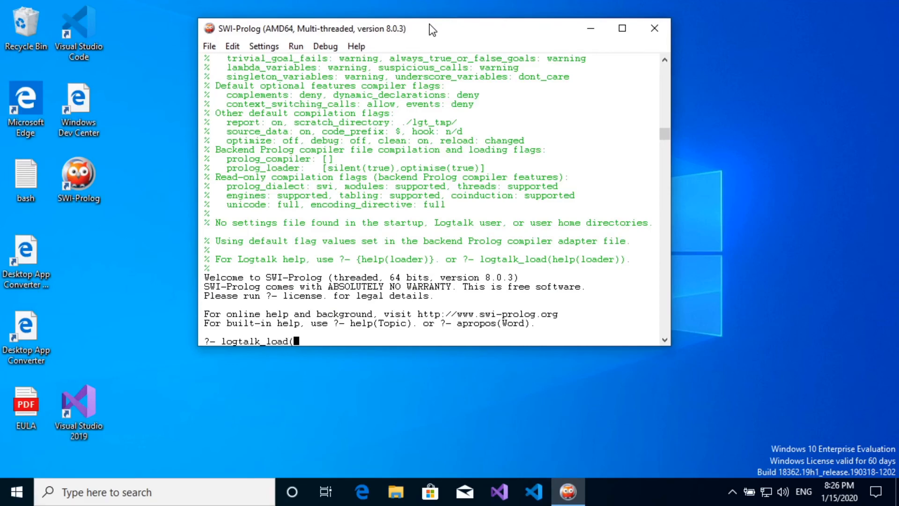
pyautogui.write('hello_world(loa')
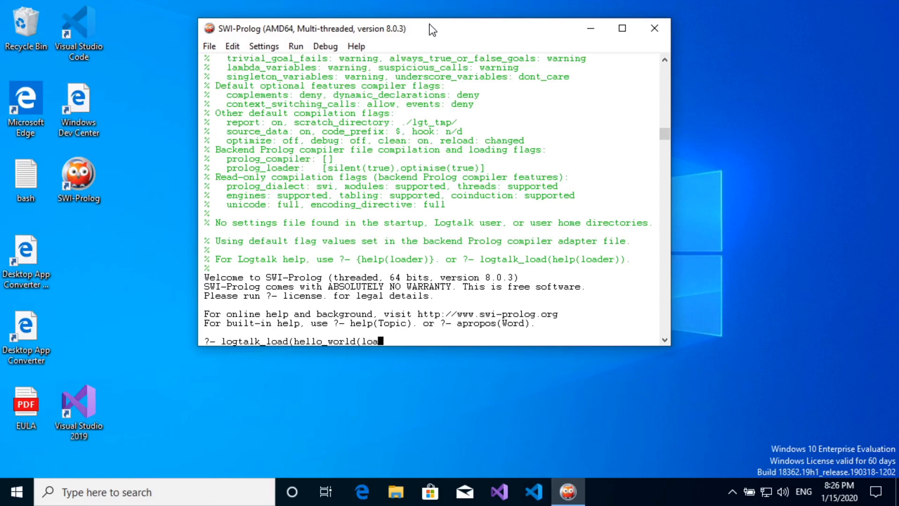
pyautogui.write('der)).')
pyautogui.press('Return')
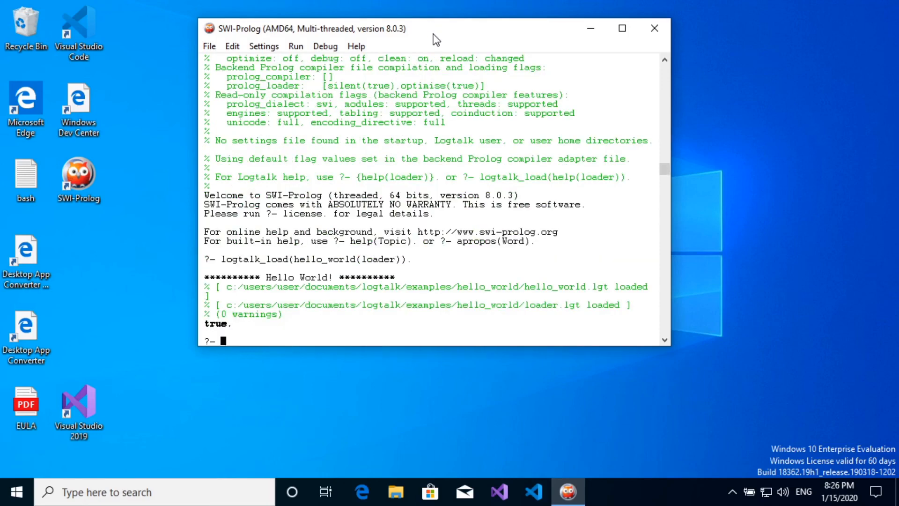
# Highlight the greeting line in the SWI-Prolog window's output, clear the selection, and quit the session with halt.
pyautogui.moveTo(415, 279); pyautogui.dragTo(192, 278)
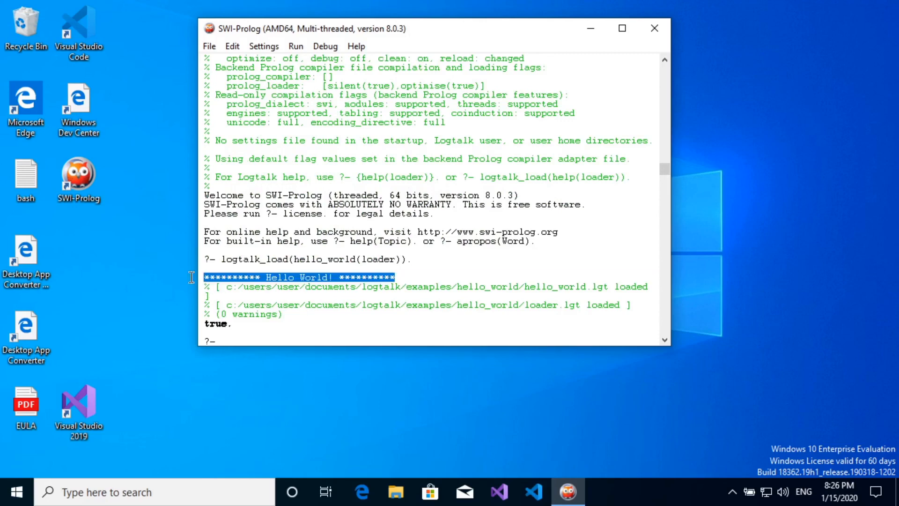
pyautogui.click(257, 299)
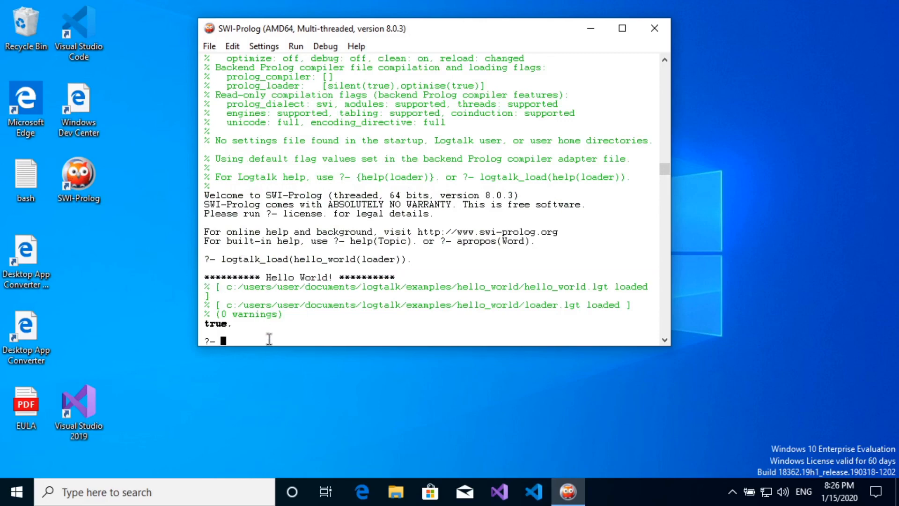
pyautogui.write('halt.')
pyautogui.press('Return')
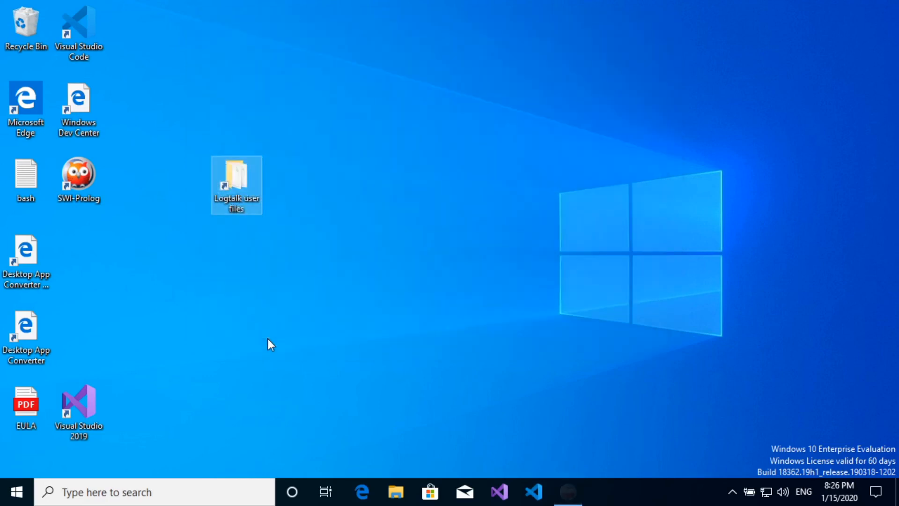